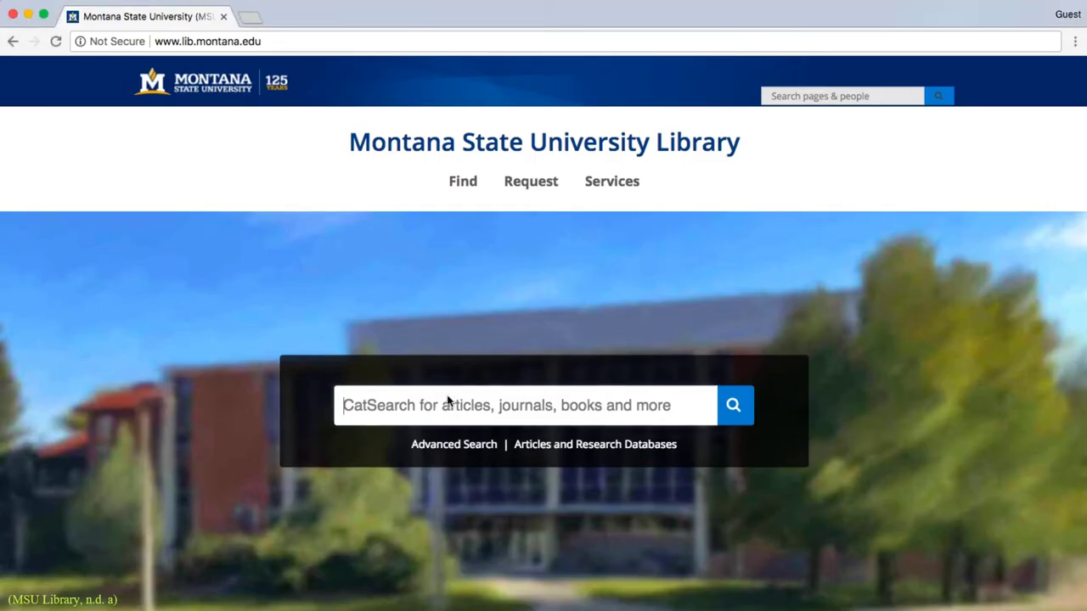
Search CatSearch for the quoted title ending 'active detection system performance' and open the result's full-text availability
{"action": "left_click", "coordinate": [449, 401]}
{"action": "type", "text": "\""}
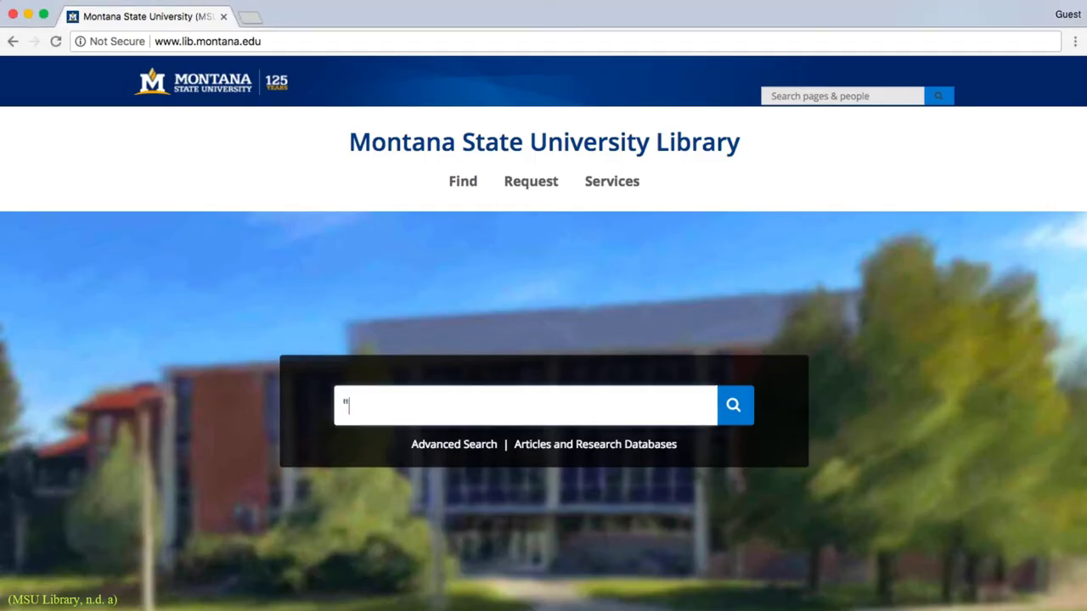
{"action": "type", "text": "The research of cat-eye target"}
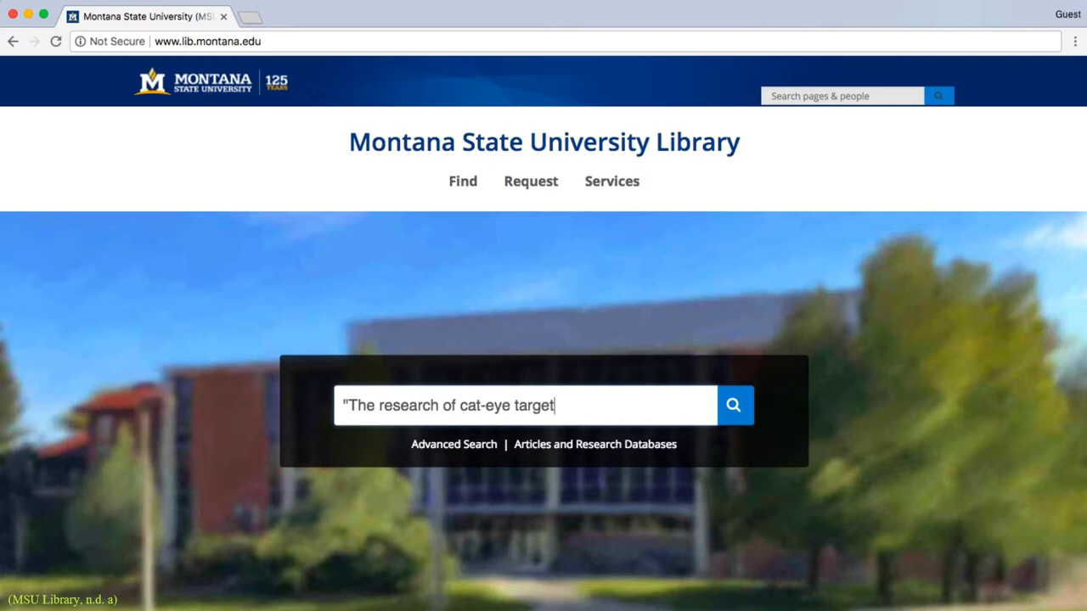
{"action": "type", "text": "active"}
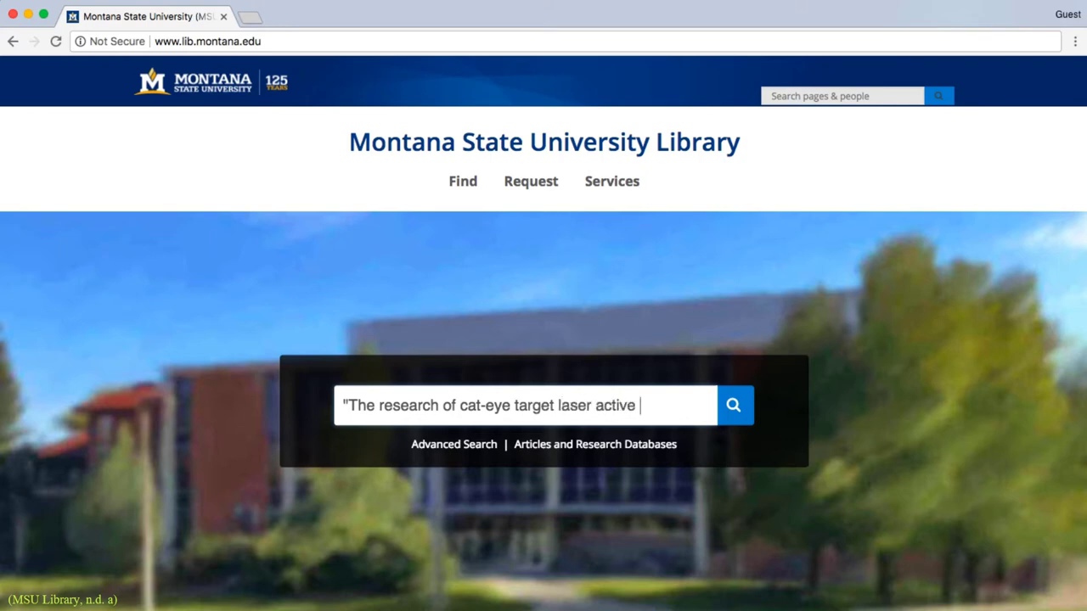
{"action": "type", "text": " detection system performance\""}
{"action": "key", "text": "Return"}
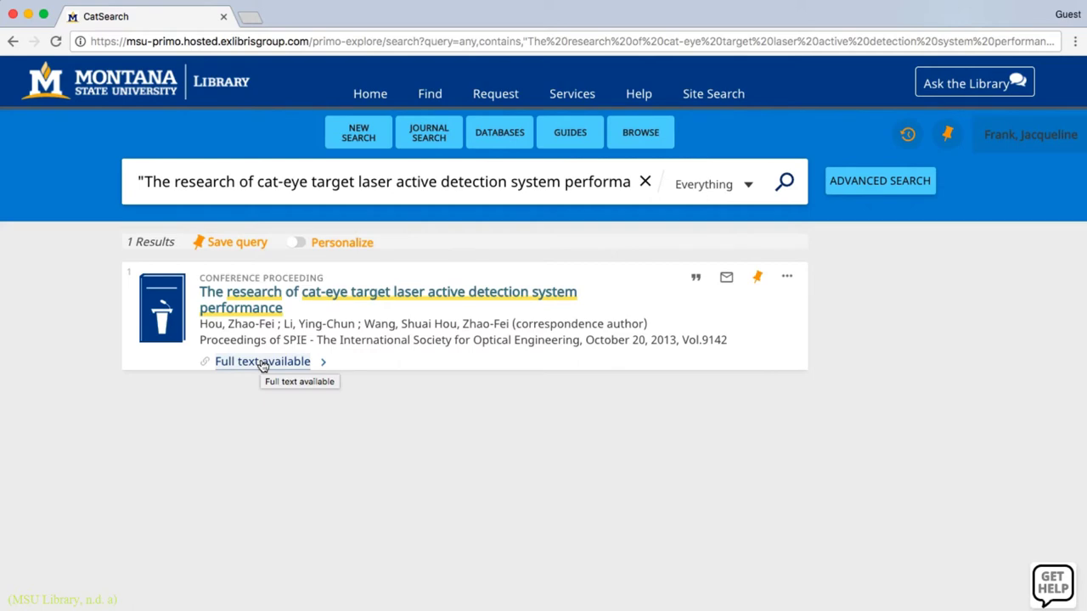
{"action": "left_click", "coordinate": [262, 361]}
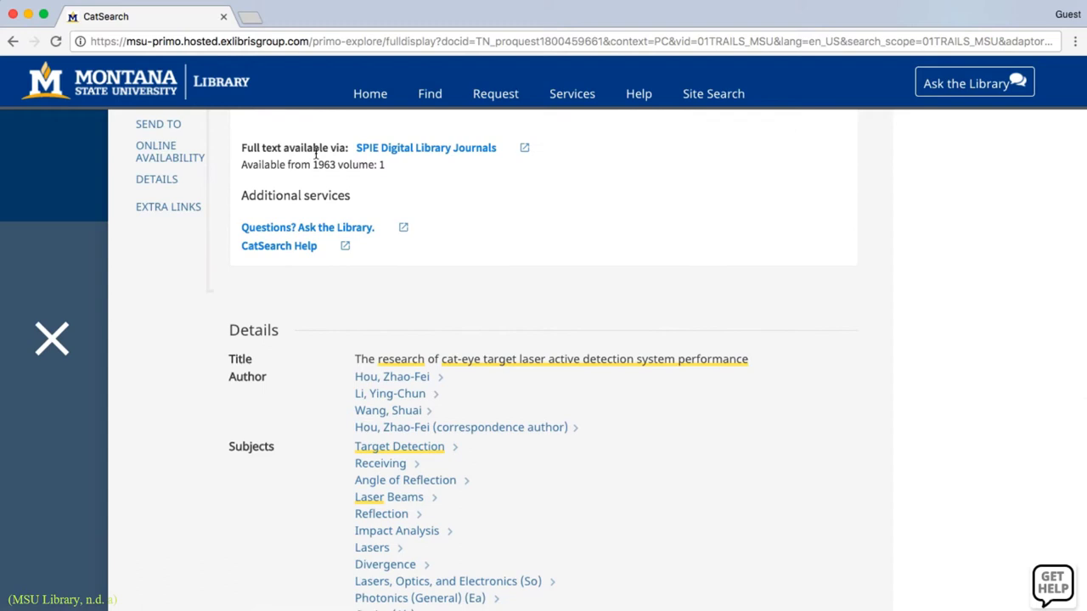
From the library home page, run a CatSearch search for 'nursing', returning 8,892,196 results
{"action": "left_click", "coordinate": [228, 89]}
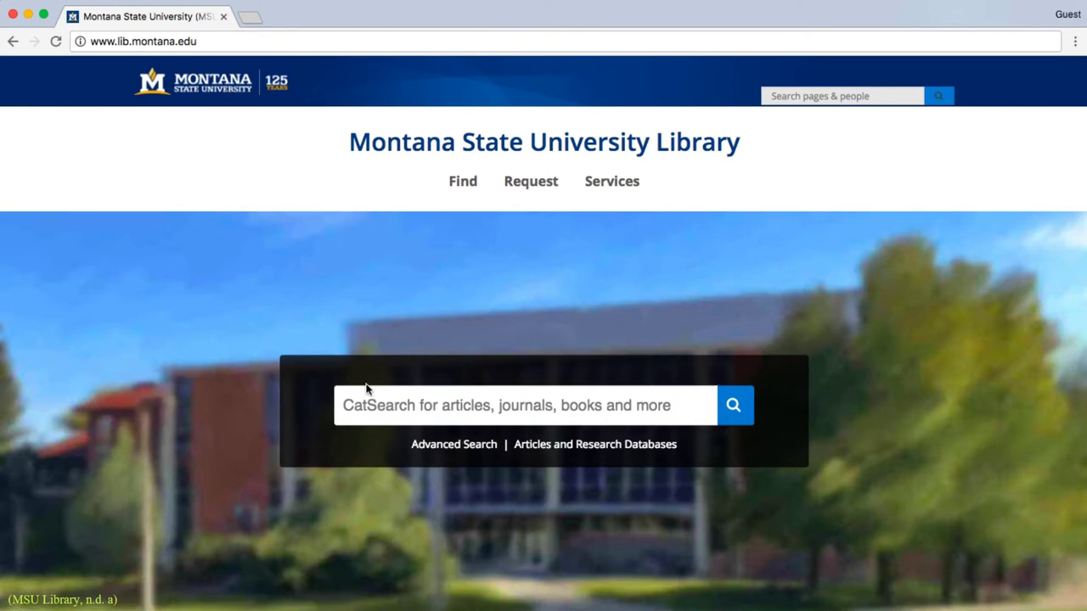
{"action": "left_click", "coordinate": [366, 406]}
{"action": "type", "text": "nursi"}
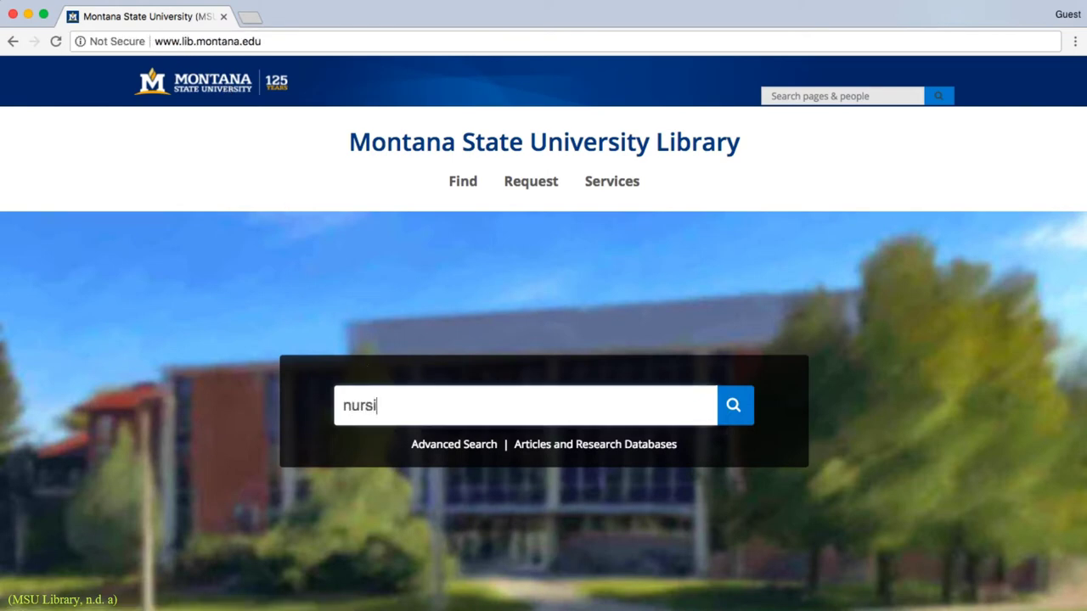
{"action": "type", "text": "ng"}
{"action": "key", "text": "Return"}
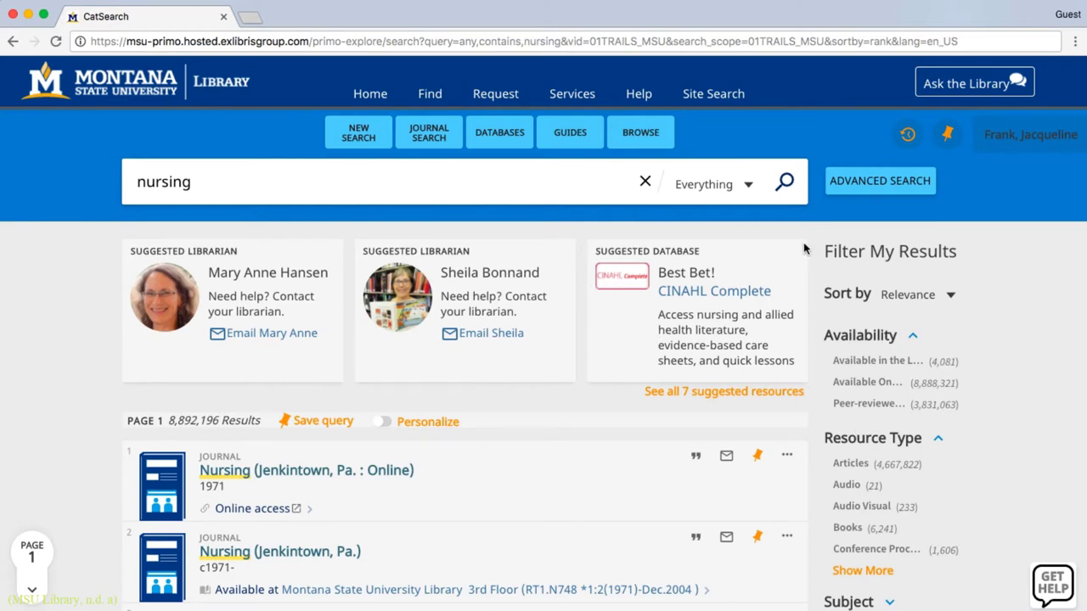
Limit the nursing results to Peer-reviewed Journals, Full Text Online and Articles
{"action": "scroll", "coordinate": [501, 546], "scroll_direction": "down", "scroll_amount": 3}
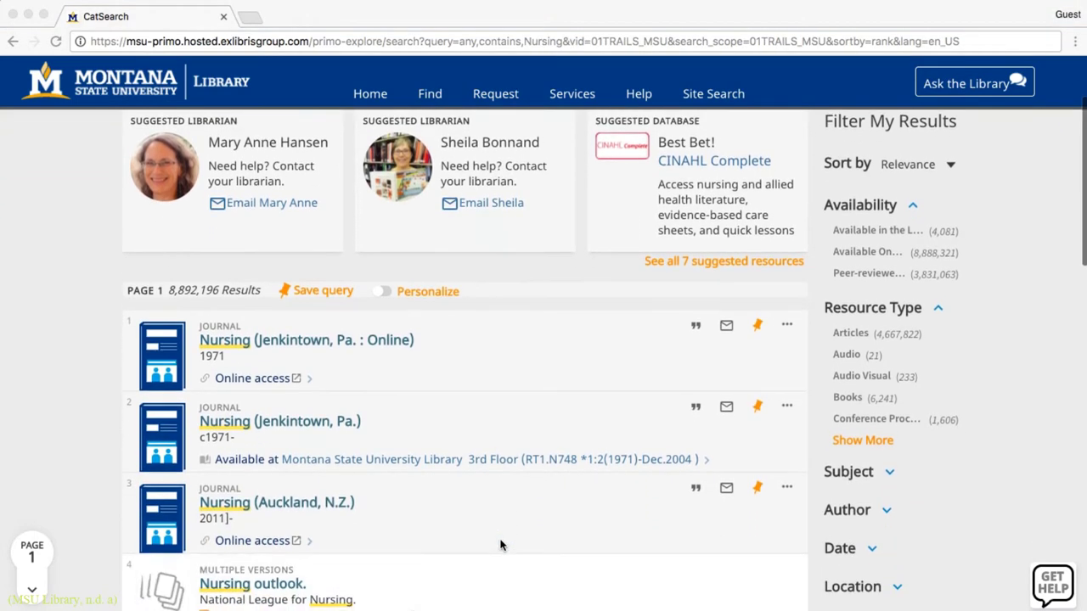
{"action": "scroll", "coordinate": [501, 546], "scroll_direction": "down", "scroll_amount": 1}
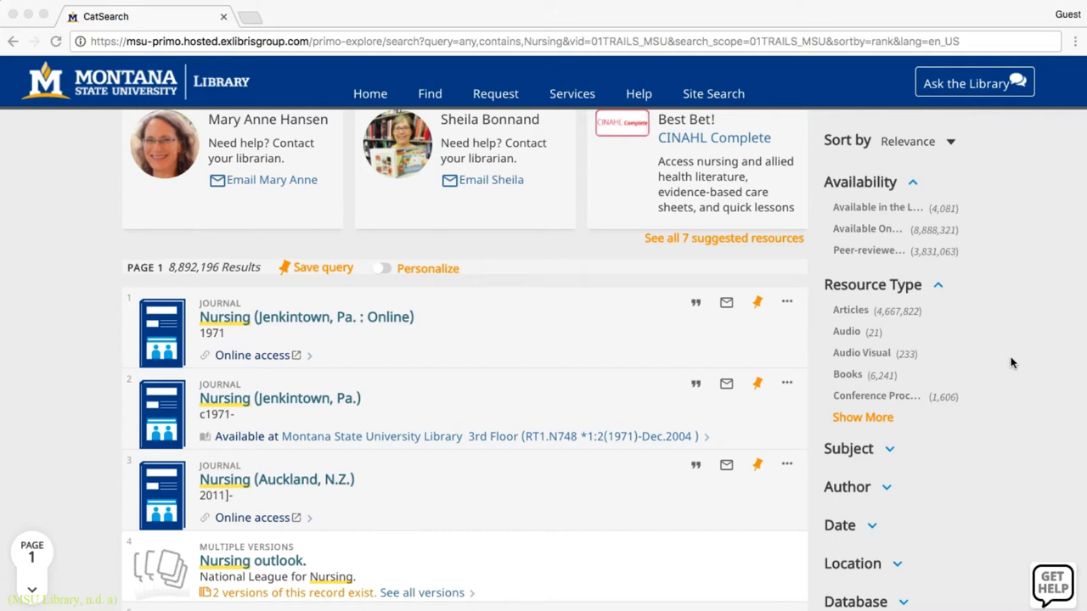
{"action": "scroll", "coordinate": [1011, 363], "scroll_direction": "up", "scroll_amount": 4}
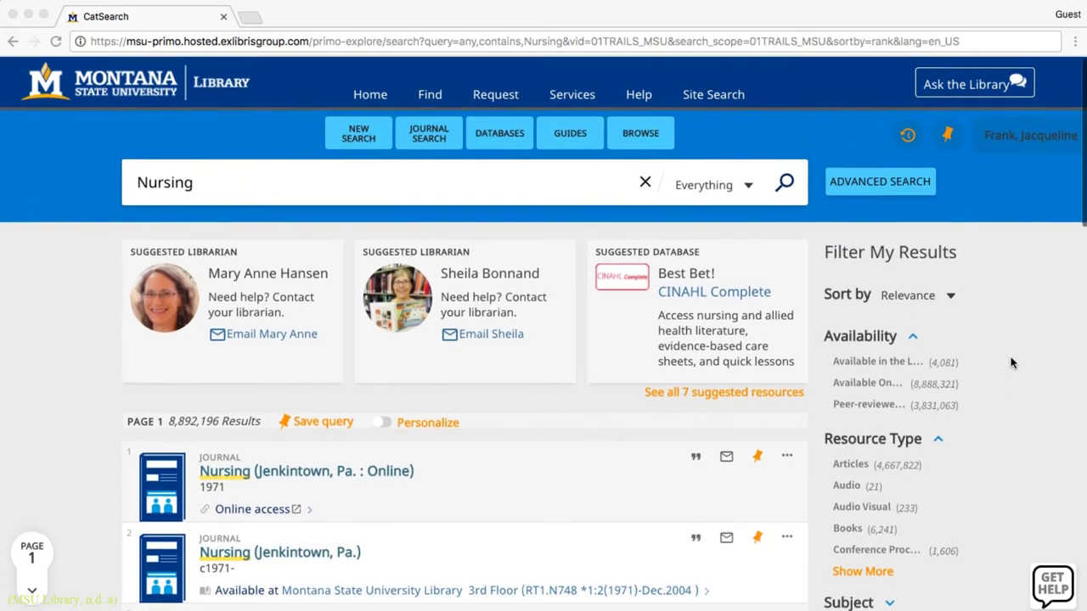
{"action": "left_click", "coordinate": [864, 406]}
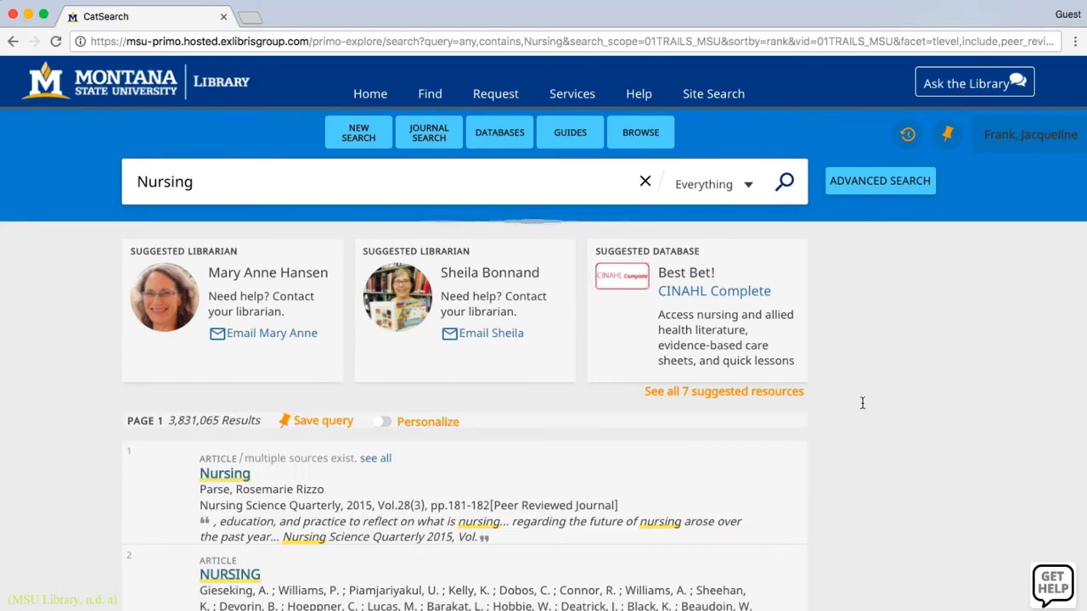
{"action": "left_click", "coordinate": [875, 467]}
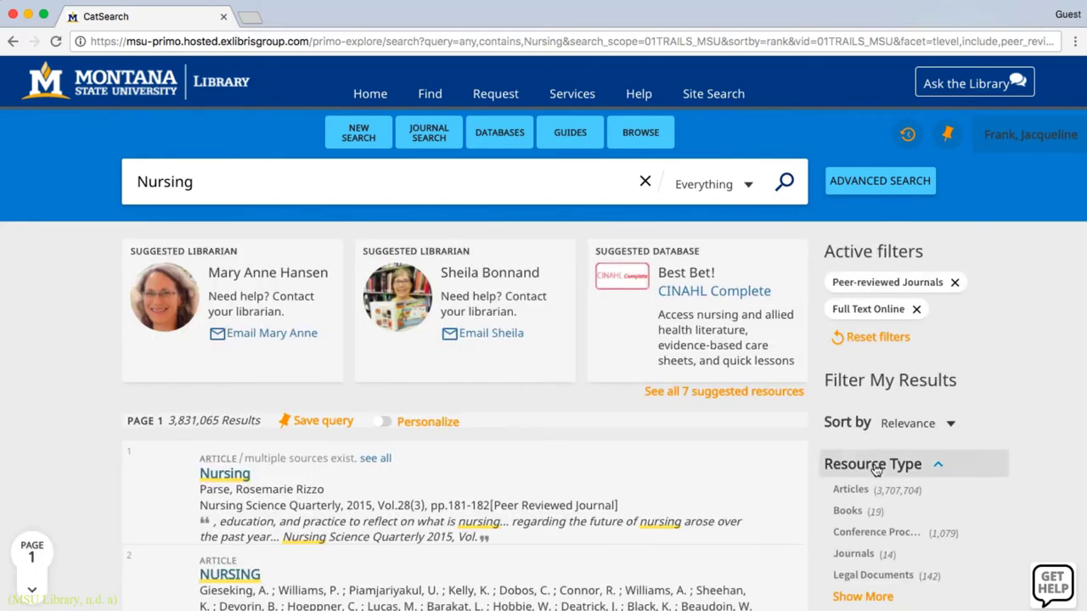
{"action": "left_click", "coordinate": [860, 490]}
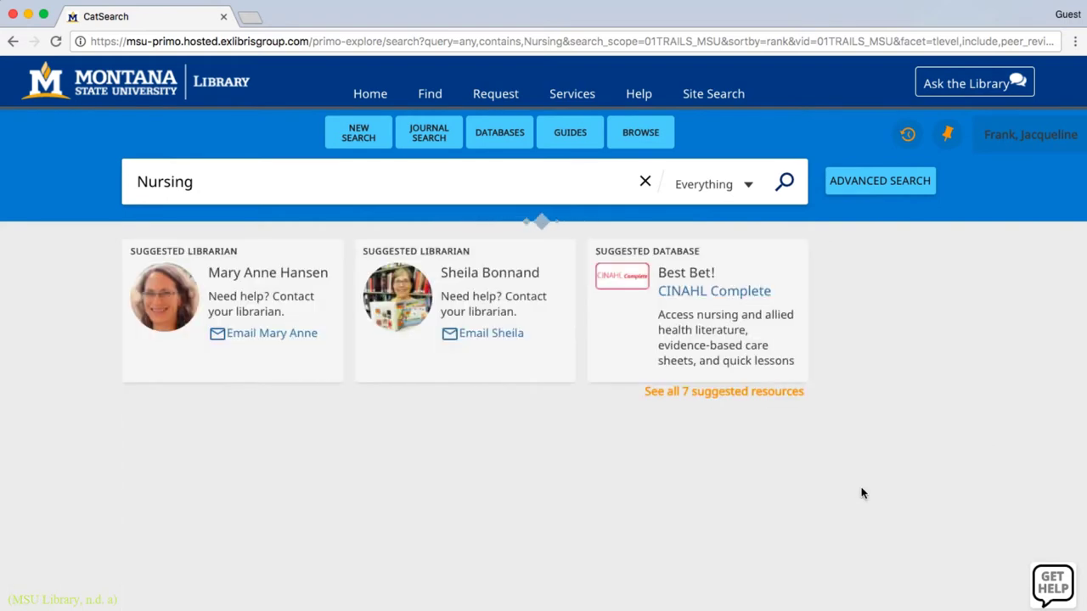
Restrict the results to publication years 2000 through 2017
{"action": "scroll", "coordinate": [861, 493], "scroll_direction": "down", "scroll_amount": 1}
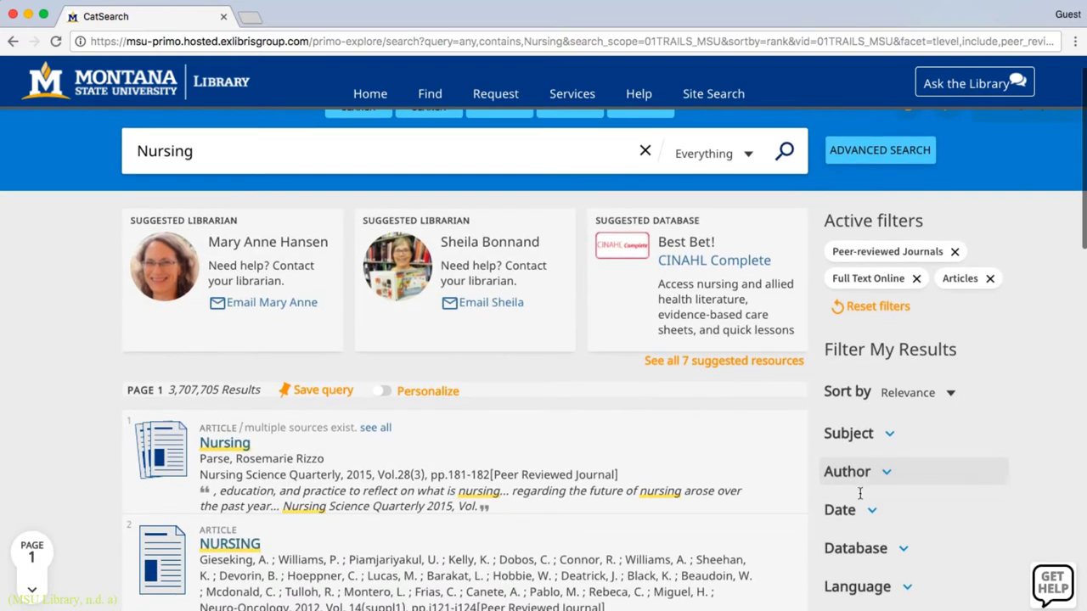
{"action": "left_click", "coordinate": [855, 512]}
{"action": "left_click", "coordinate": [852, 553]}
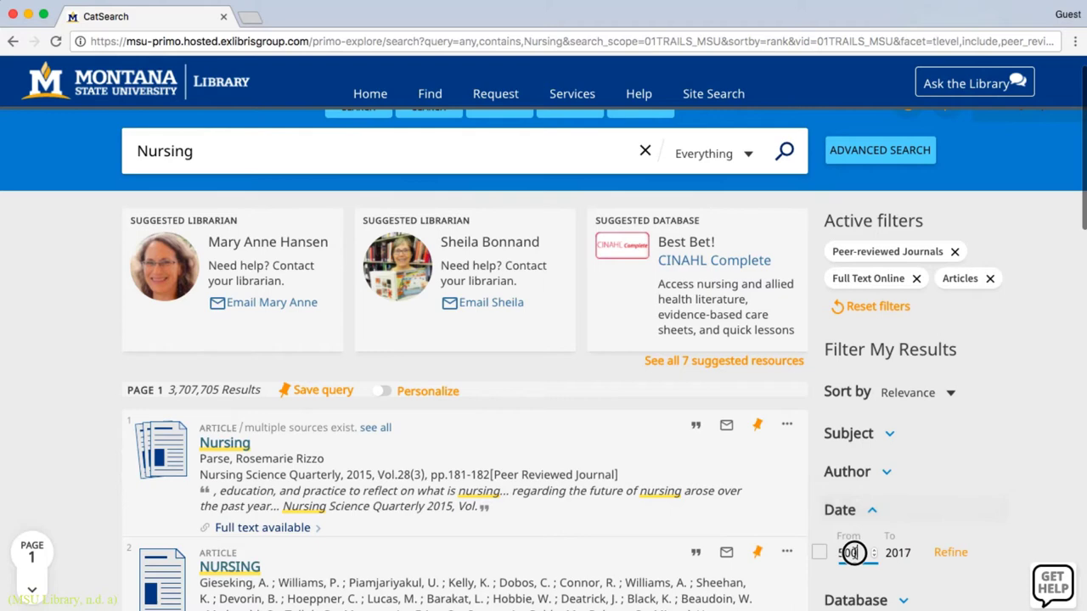
{"action": "left_click", "coordinate": [852, 553]}
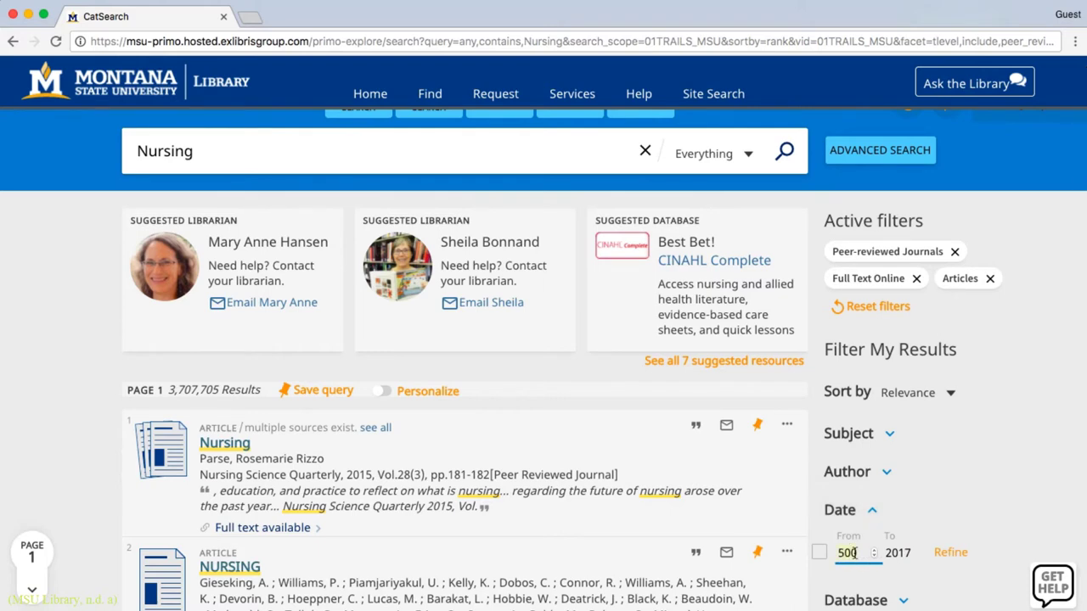
{"action": "type", "text": "2000"}
{"action": "left_click", "coordinate": [950, 553]}
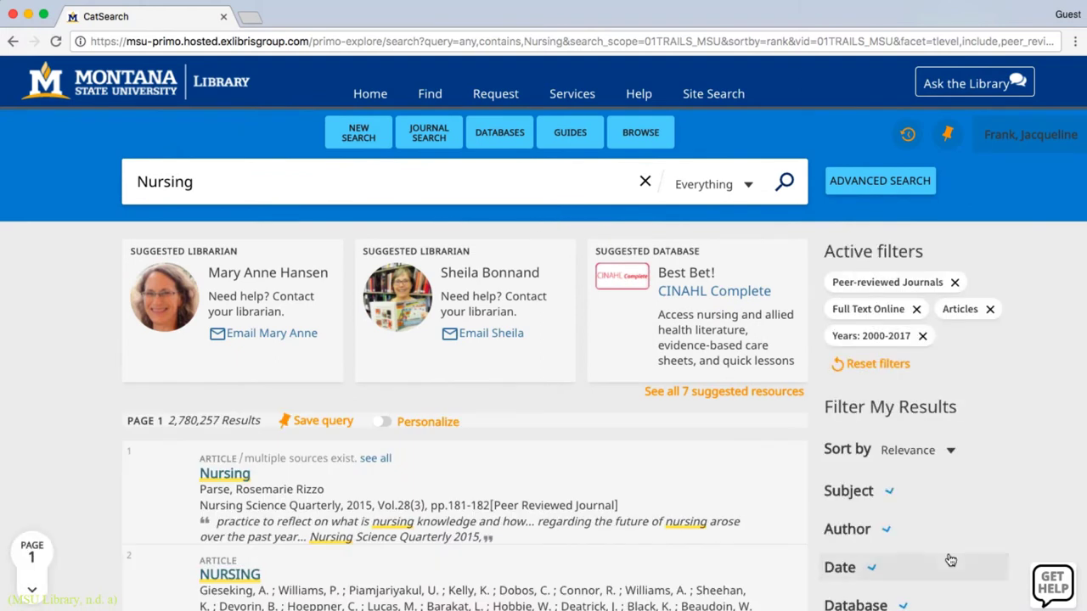
Add the Nursing Education subject filter to the nursing article results
{"action": "scroll", "coordinate": [948, 558], "scroll_direction": "down", "scroll_amount": 1}
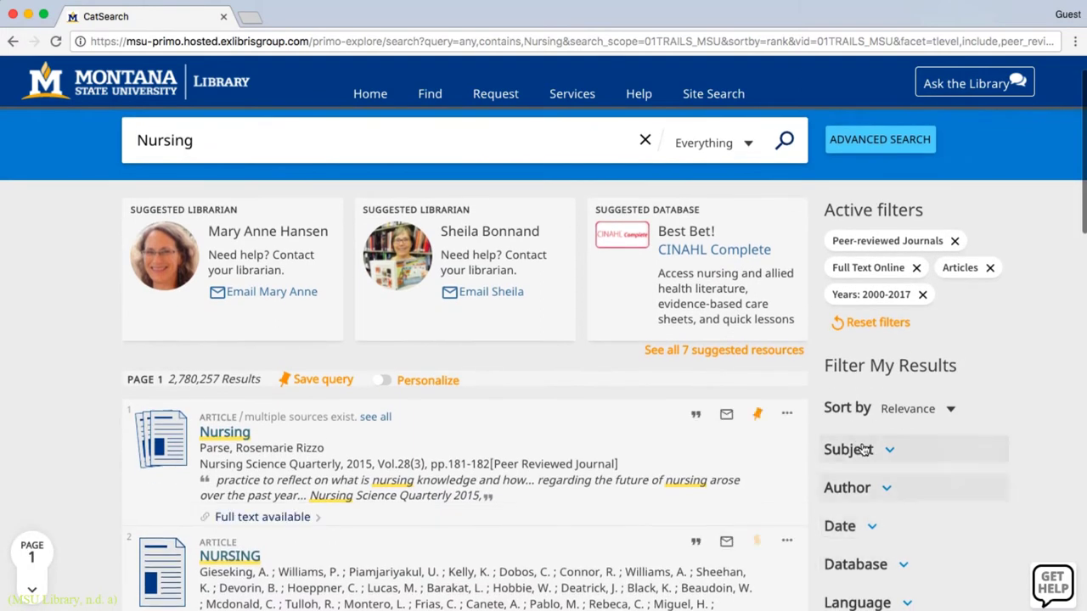
{"action": "left_click", "coordinate": [865, 450]}
{"action": "scroll", "coordinate": [944, 514], "scroll_direction": "down", "scroll_amount": 4}
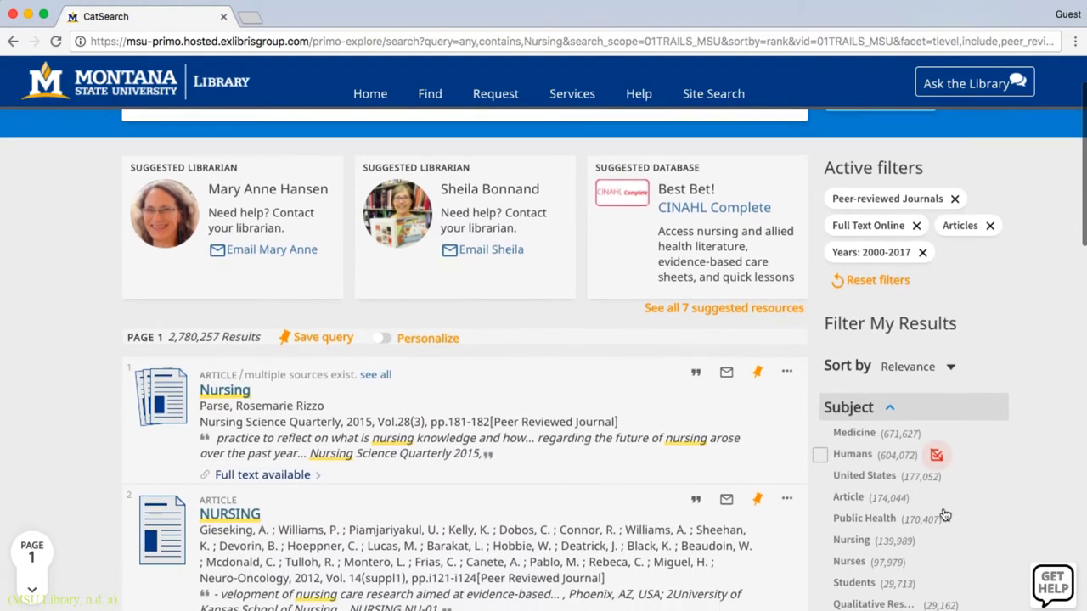
{"action": "scroll", "coordinate": [943, 510], "scroll_direction": "down", "scroll_amount": 1}
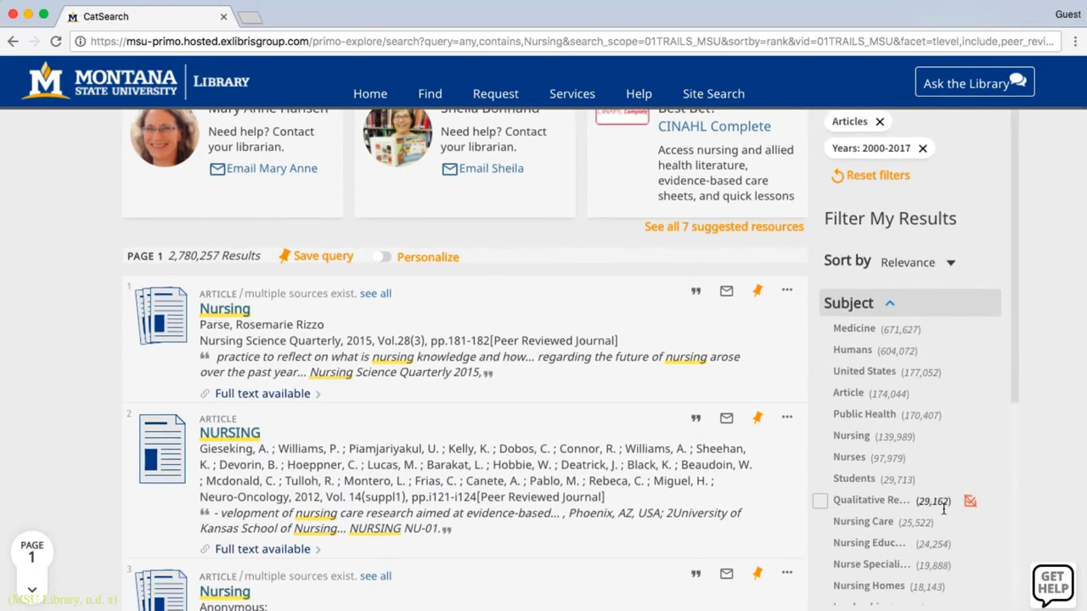
{"action": "left_click", "coordinate": [871, 544]}
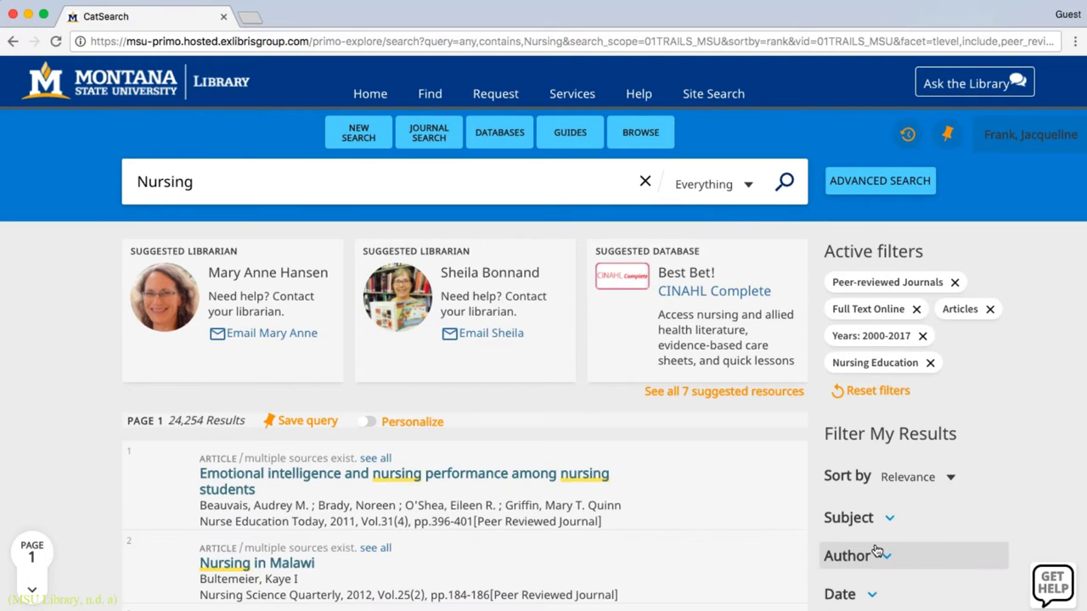
Also add the Education subject filter, cutting the results to 4,021
{"action": "left_click", "coordinate": [873, 525]}
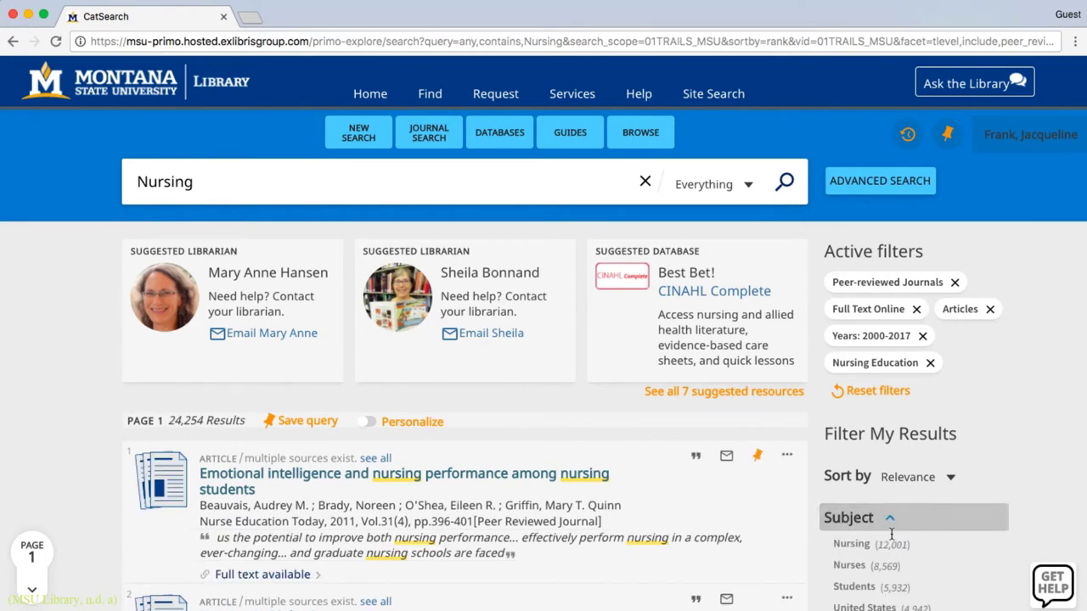
{"action": "scroll", "coordinate": [888, 535], "scroll_direction": "down", "scroll_amount": 3}
{"action": "scroll", "coordinate": [891, 535], "scroll_direction": "down", "scroll_amount": 1}
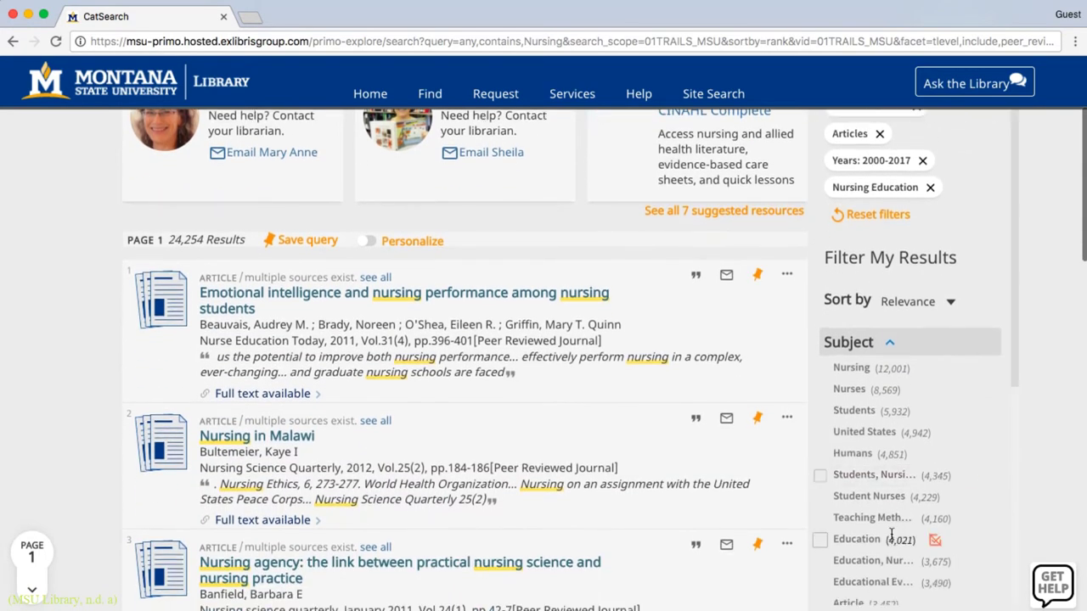
{"action": "left_click", "coordinate": [869, 528]}
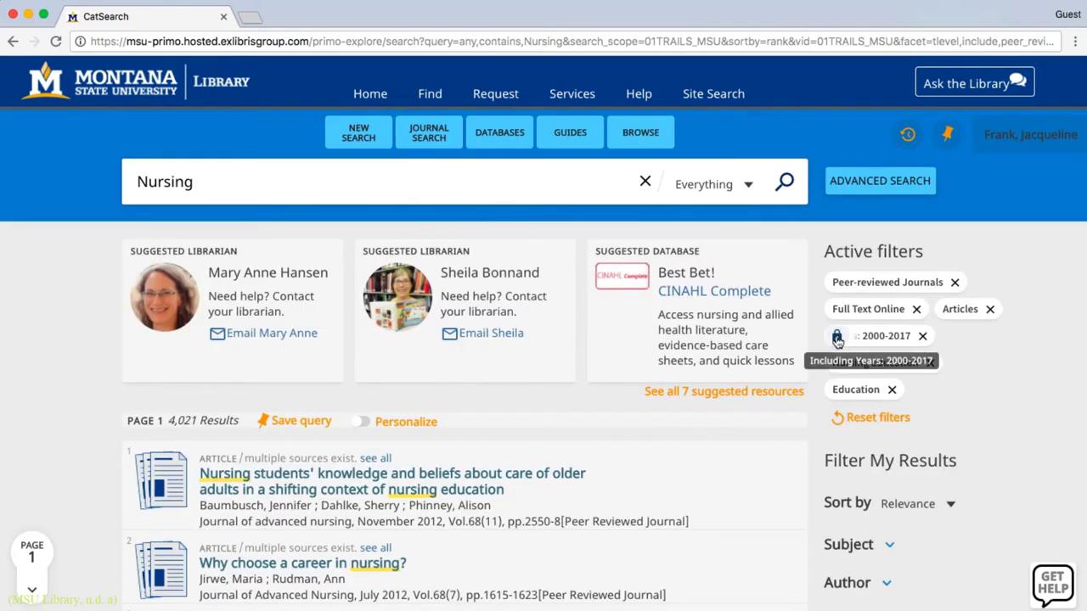
Lock the Education filter, remove Nursing Education, and reset the rest, leaving 122,908 results
{"action": "left_click", "coordinate": [836, 392]}
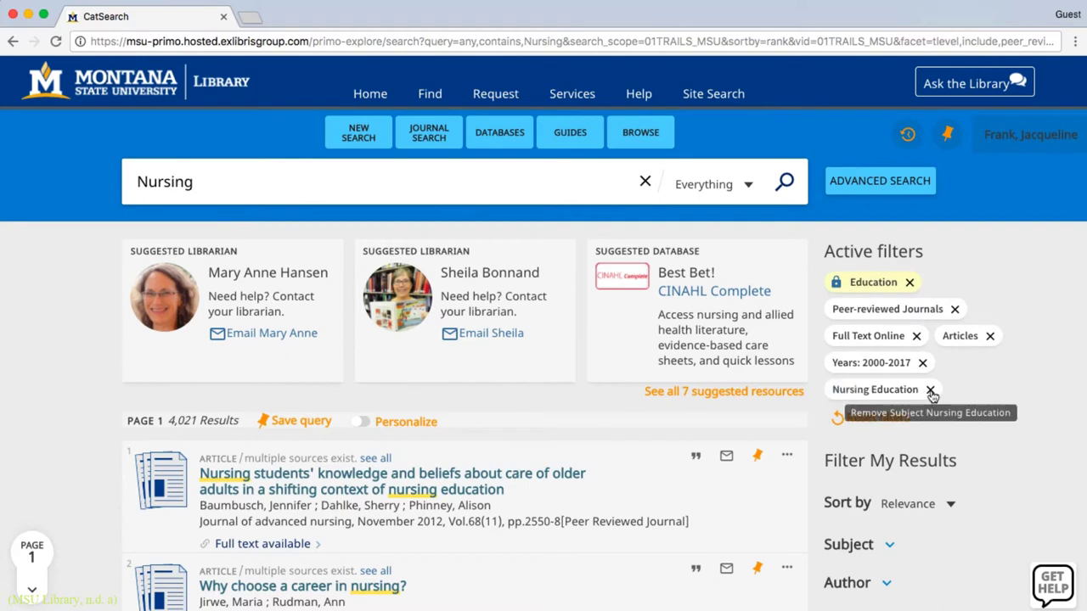
{"action": "left_click", "coordinate": [931, 391]}
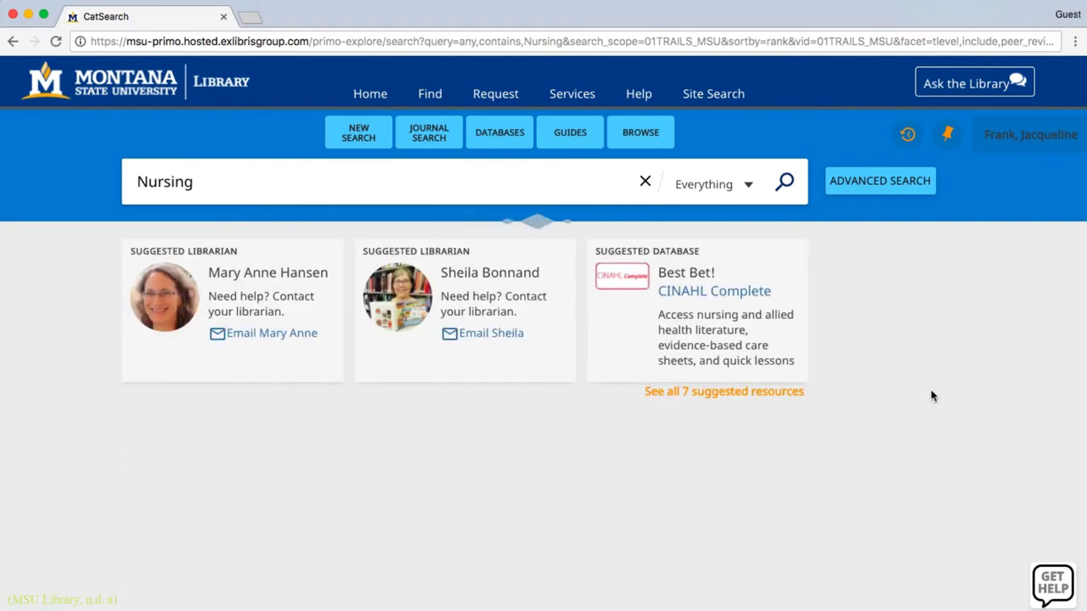
{"action": "left_click", "coordinate": [929, 392]}
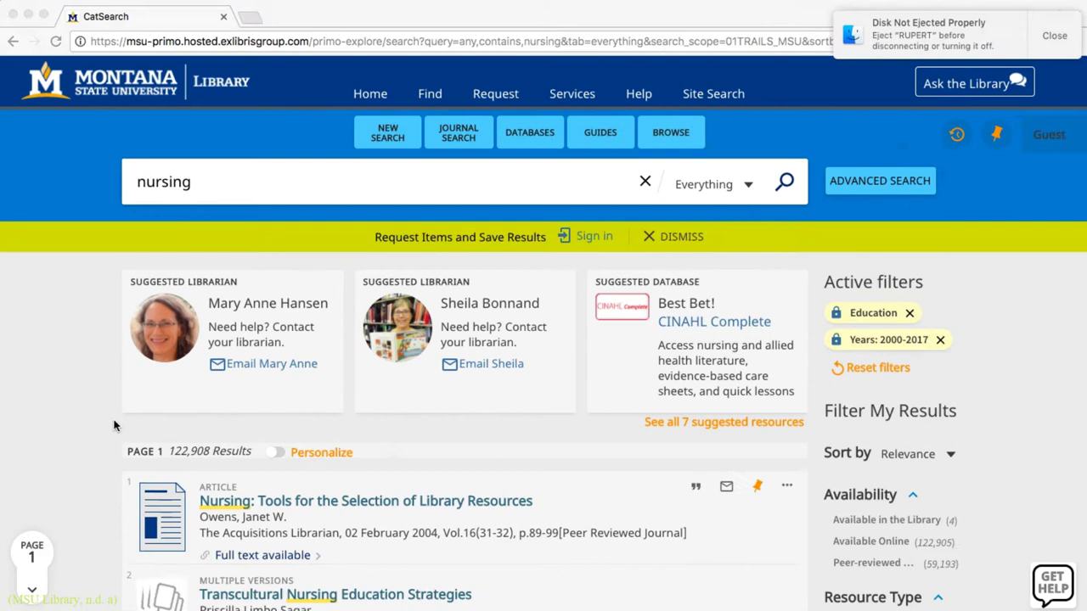
{"action": "scroll", "coordinate": [115, 426], "scroll_direction": "down", "scroll_amount": 1}
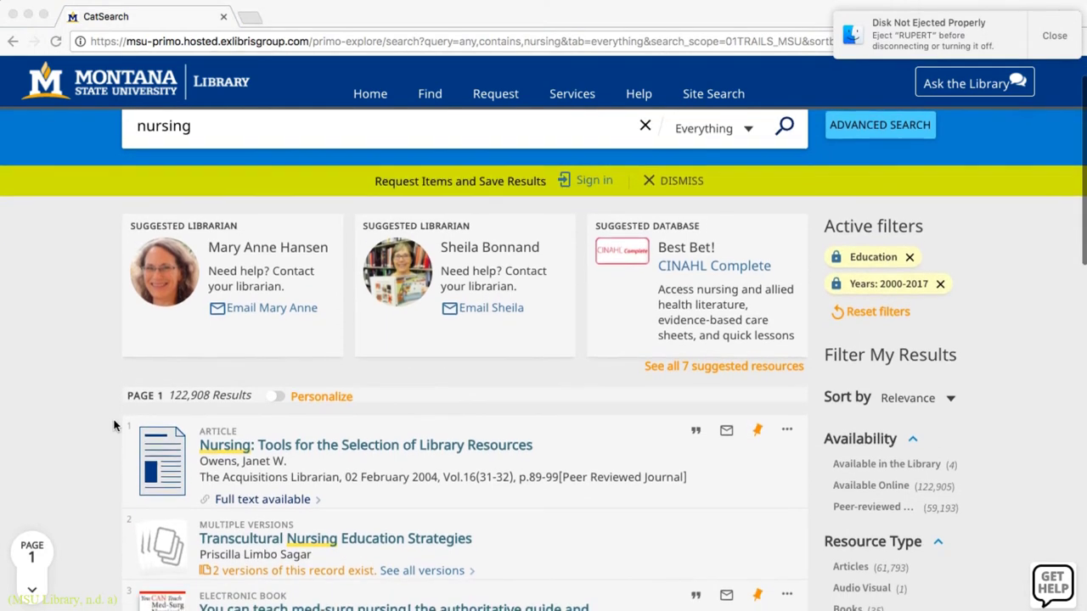
{"action": "scroll", "coordinate": [115, 425], "scroll_direction": "up", "scroll_amount": 1}
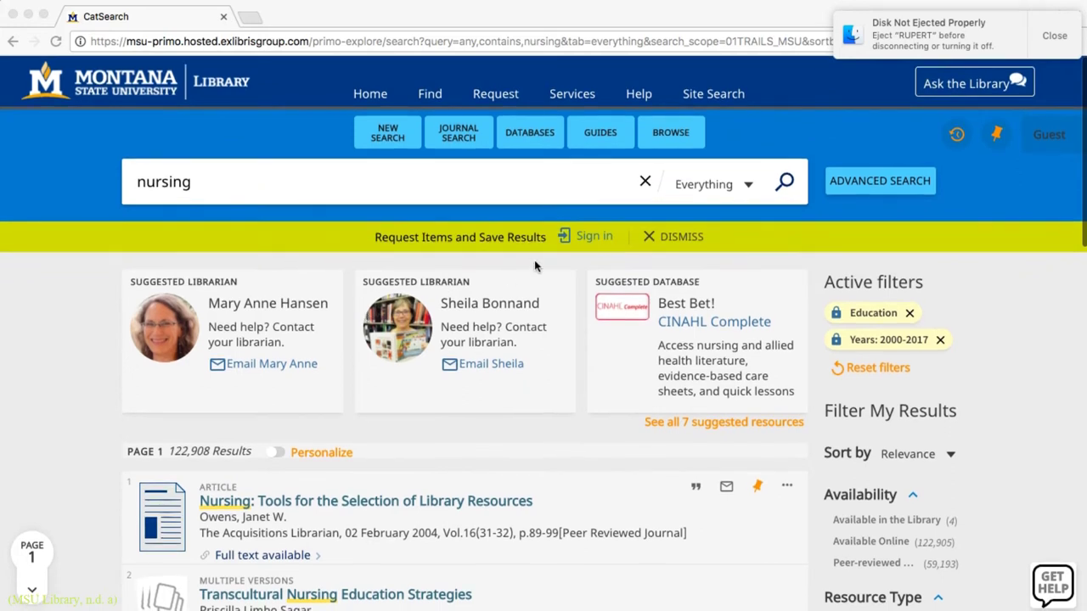
{"action": "left_click", "coordinate": [748, 186]}
{"action": "left_click", "coordinate": [748, 186]}
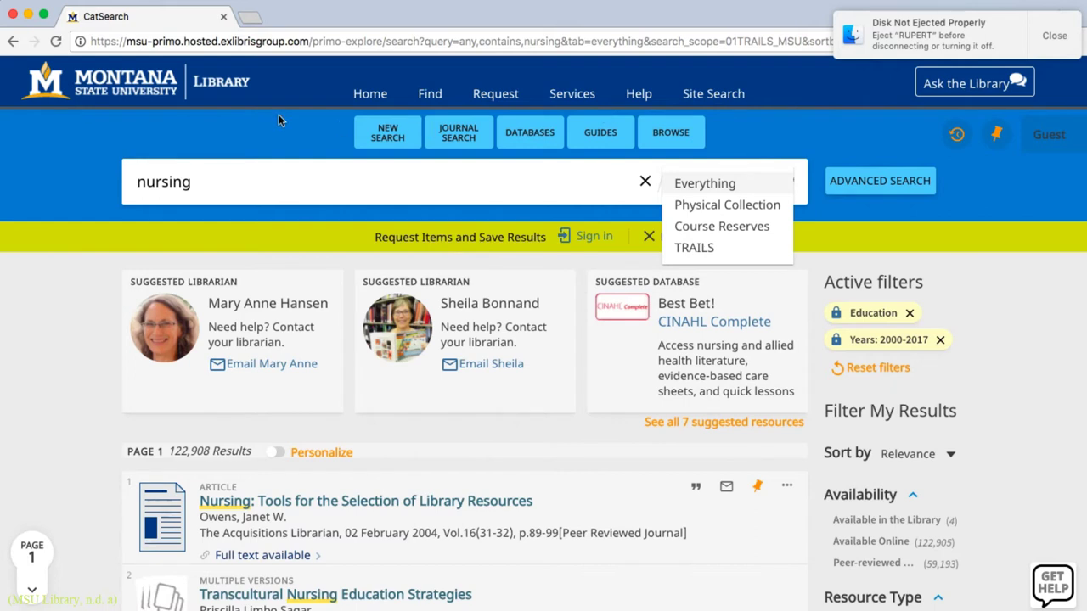
{"action": "left_click", "coordinate": [103, 310]}
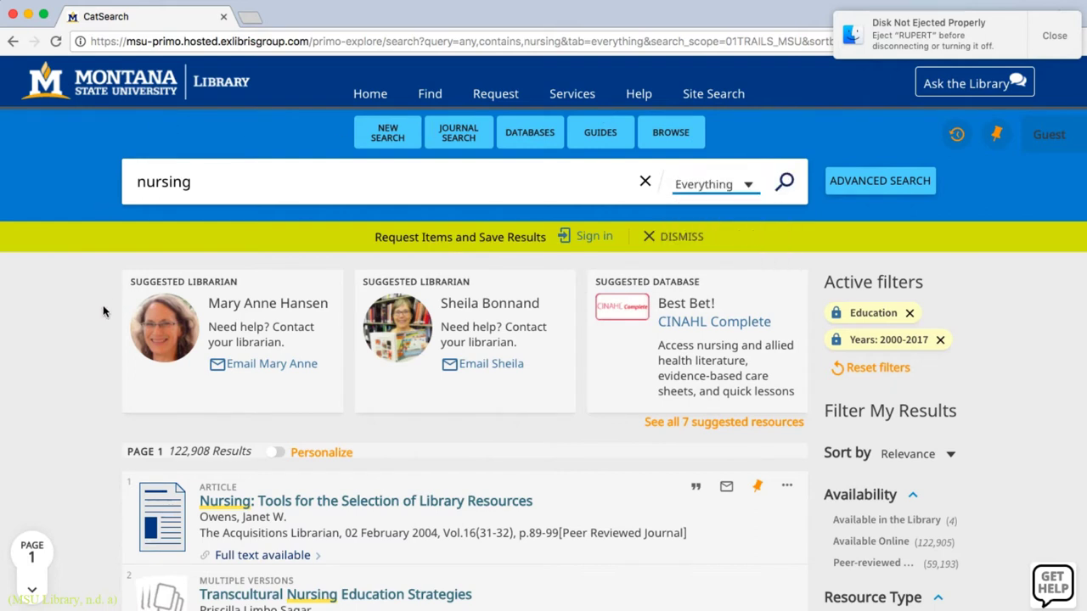
{"action": "scroll", "coordinate": [103, 310], "scroll_direction": "down", "scroll_amount": 2}
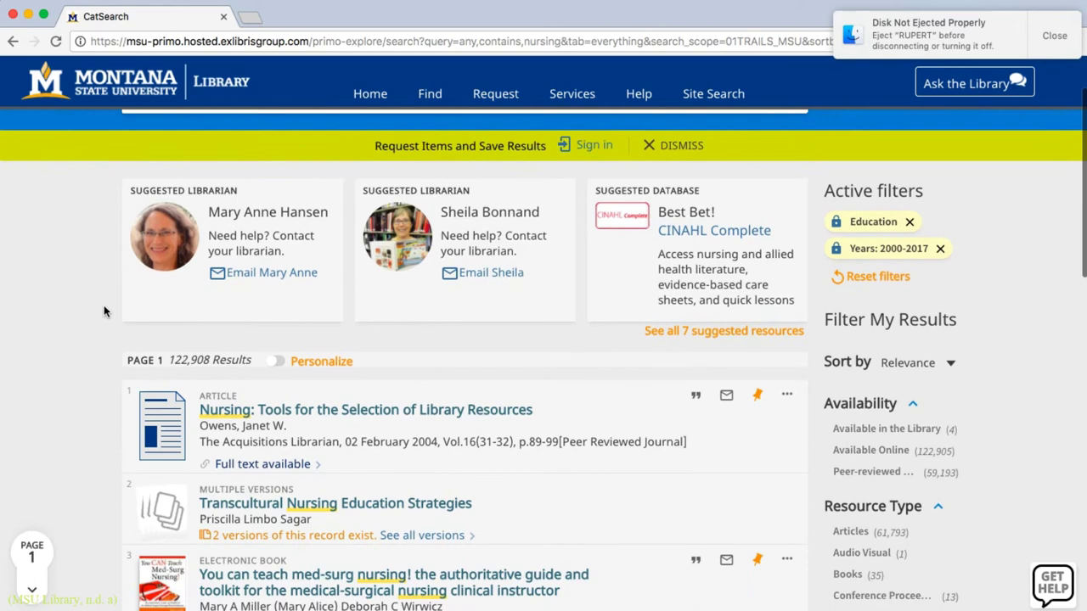
Add the Books resource-type filter and scroll through the 35 remaining titles
{"action": "scroll", "coordinate": [103, 305], "scroll_direction": "down", "scroll_amount": 1}
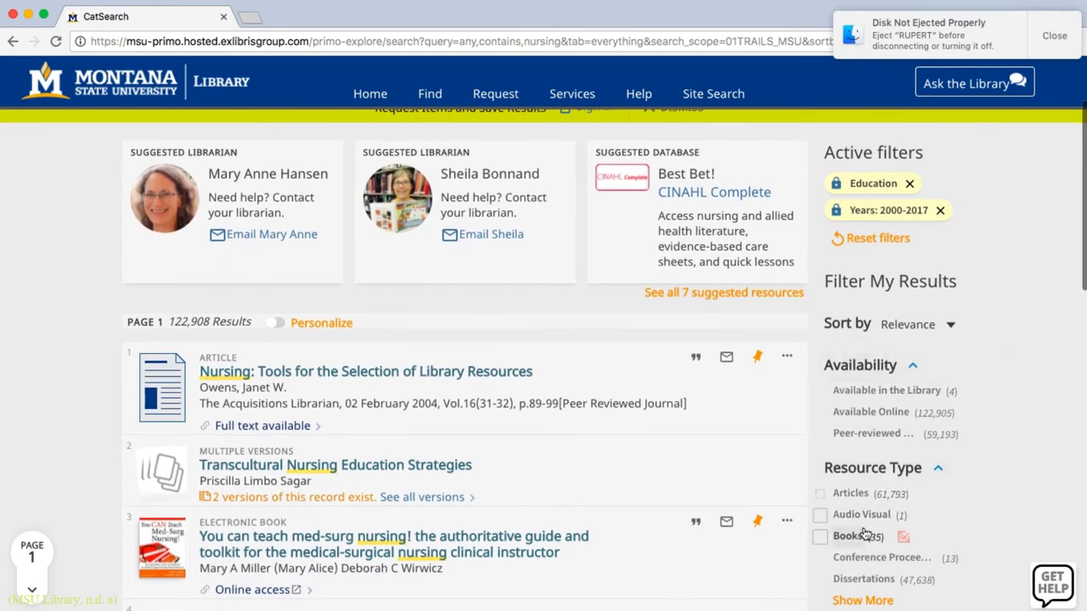
{"action": "left_click", "coordinate": [863, 535]}
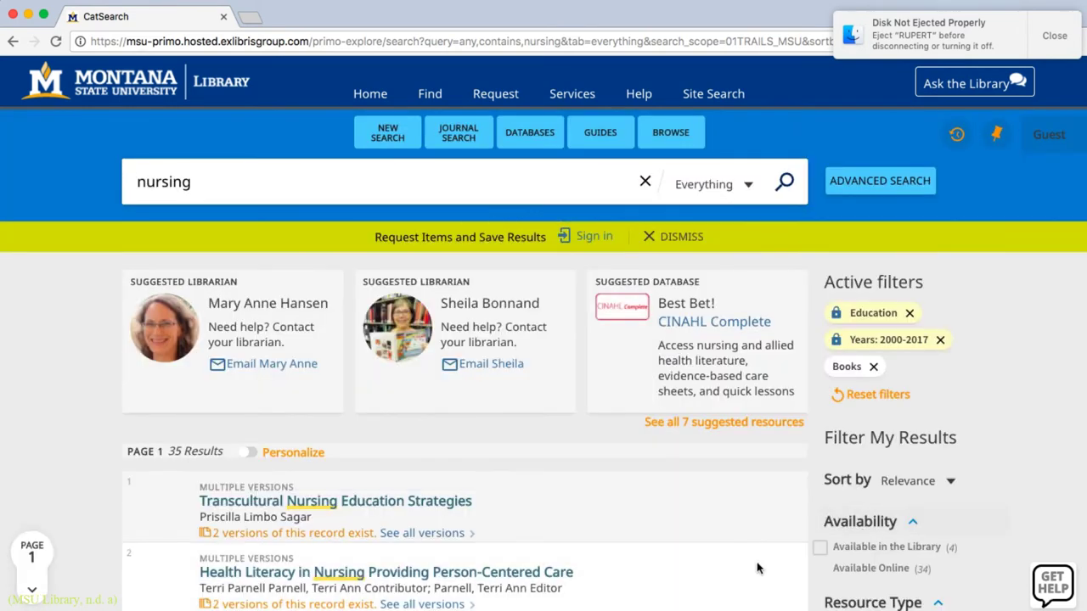
{"action": "scroll", "coordinate": [759, 566], "scroll_direction": "down", "scroll_amount": 3}
{"action": "scroll", "coordinate": [759, 568], "scroll_direction": "down", "scroll_amount": 2}
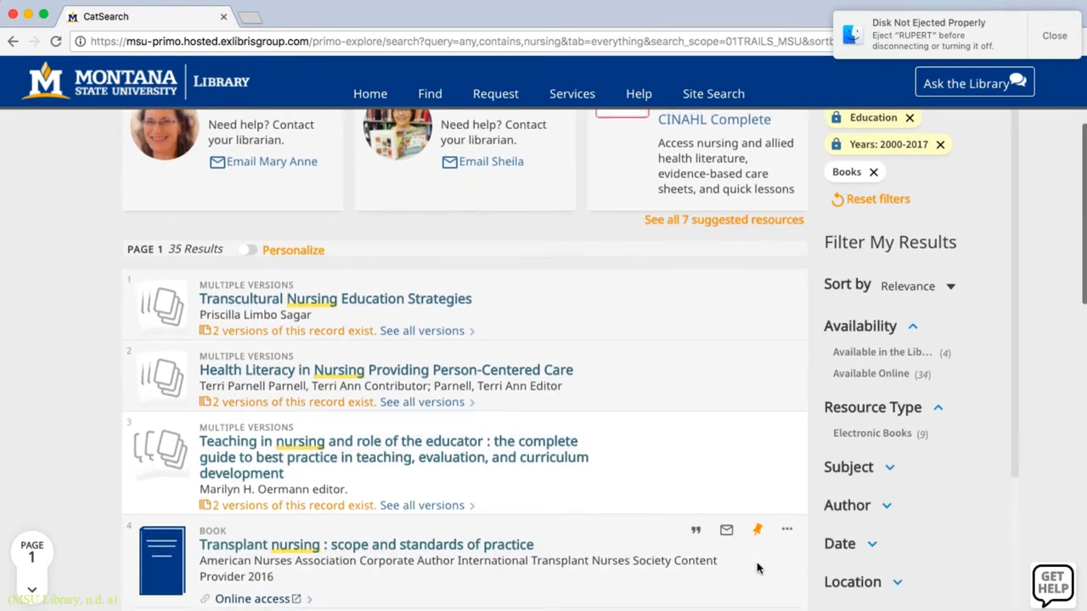
{"action": "scroll", "coordinate": [759, 561], "scroll_direction": "down", "scroll_amount": 2}
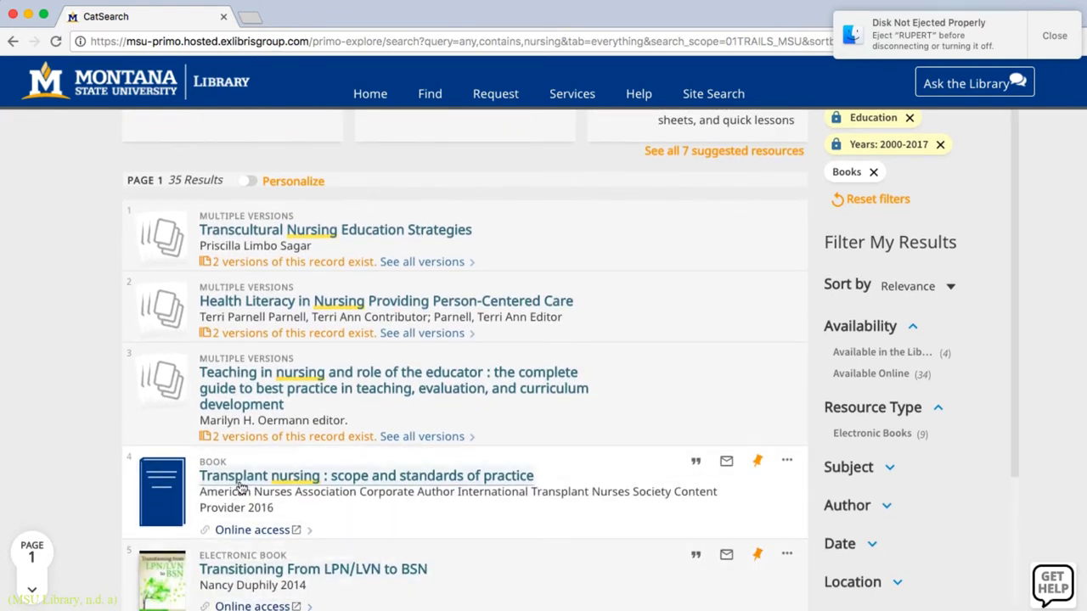
{"action": "scroll", "coordinate": [240, 447], "scroll_direction": "down", "scroll_amount": 10}
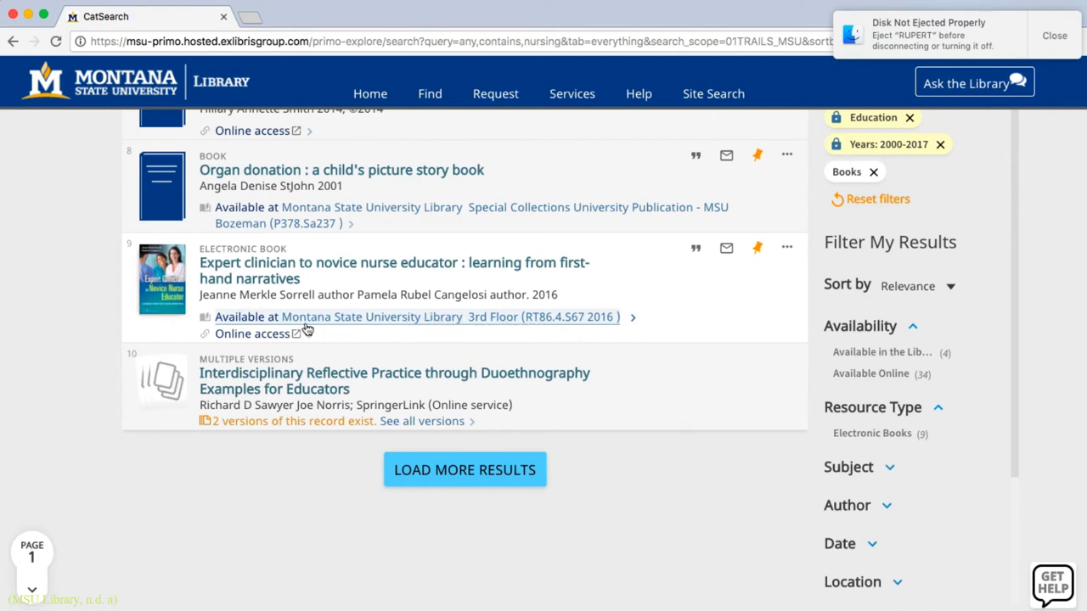
Open the 'Expert clinician to novice nurse educator' record and choose MSU NetID sign-in
{"action": "left_click", "coordinate": [262, 331]}
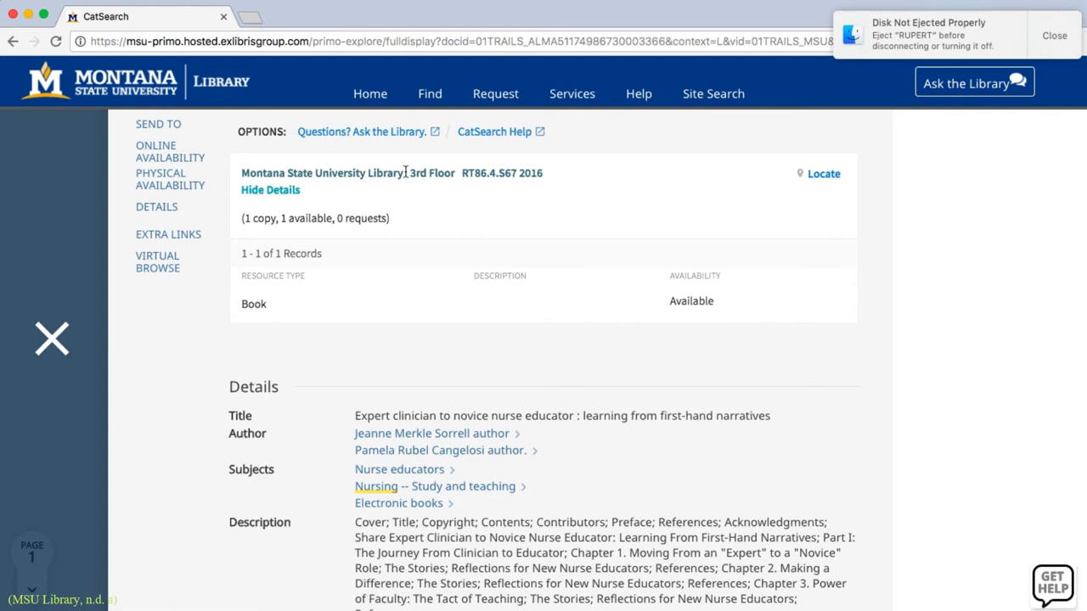
{"action": "scroll", "coordinate": [629, 575], "scroll_direction": "up", "scroll_amount": 10}
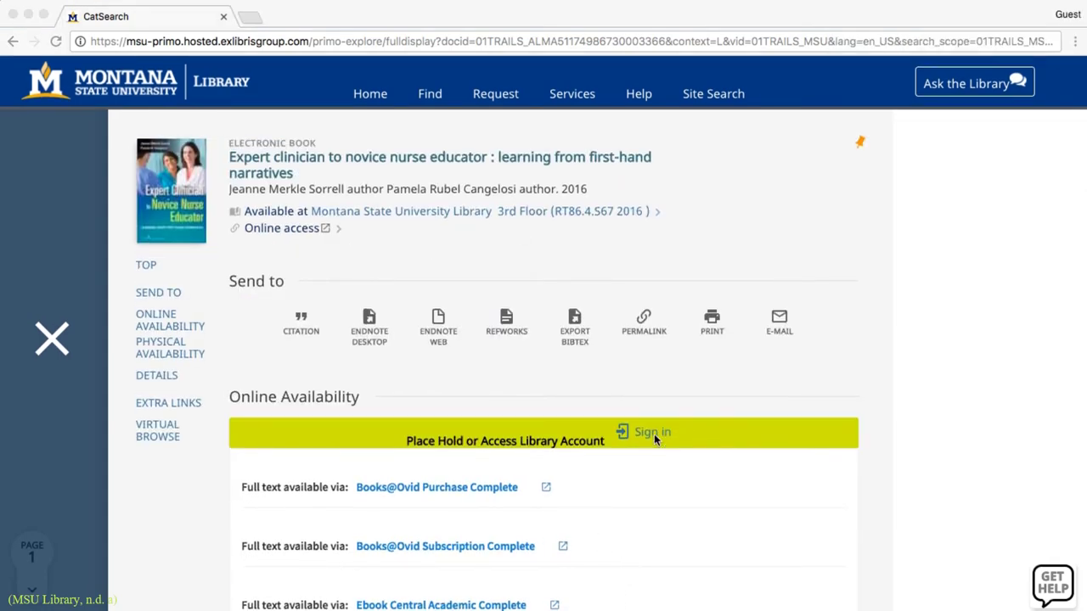
{"action": "left_click", "coordinate": [652, 432]}
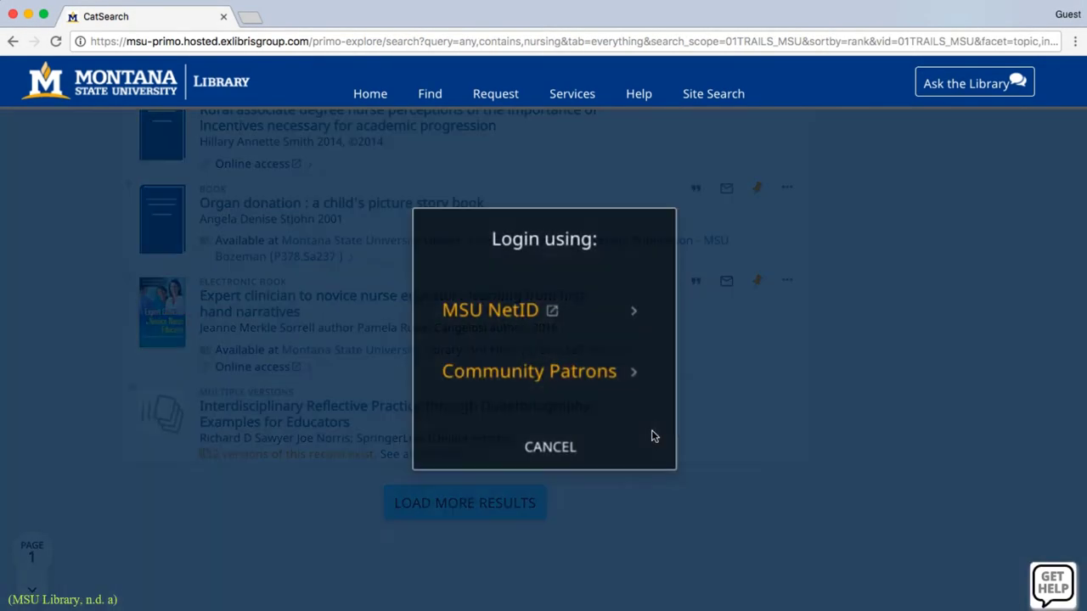
{"action": "left_click", "coordinate": [502, 310]}
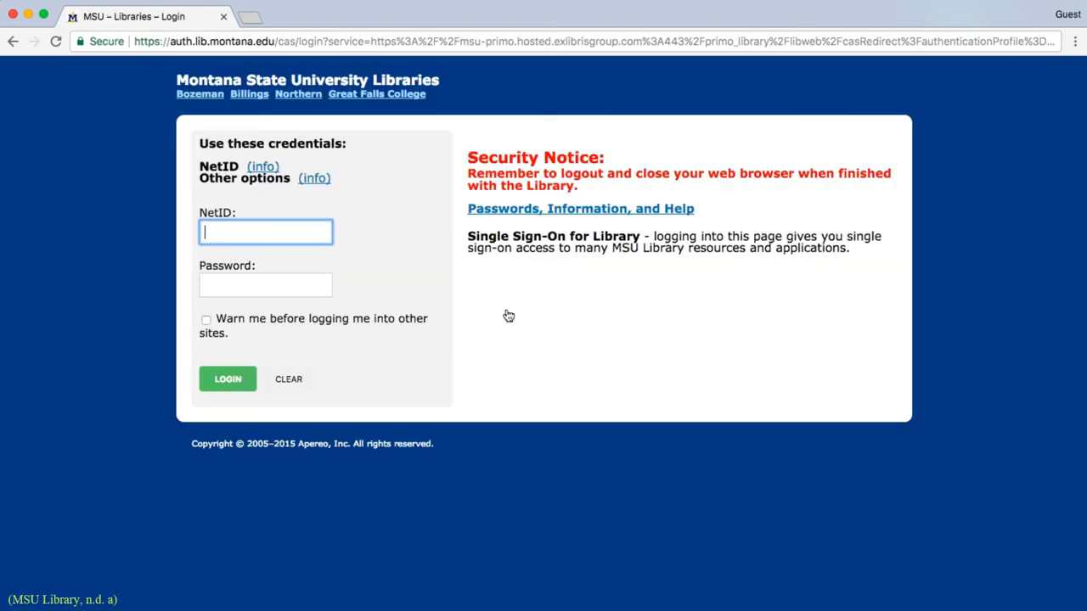
Log in with the MSU NetID username and account password to return to the book record
{"action": "type", "text": "m39r659"}
{"action": "key", "text": "Tab"}
{"action": "type", "text": "********"}
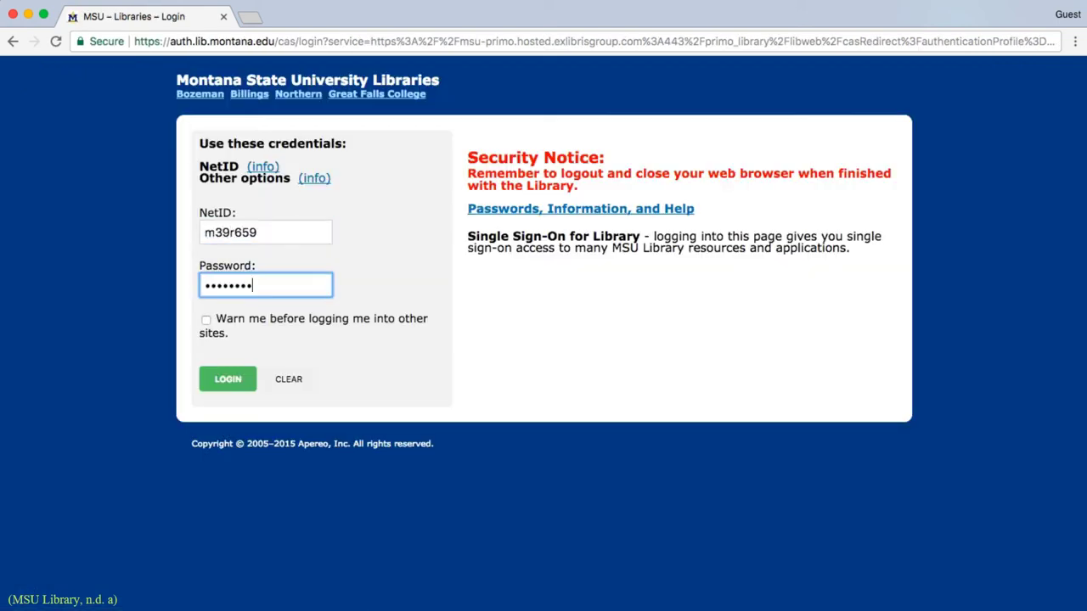
{"action": "key", "text": "Return"}
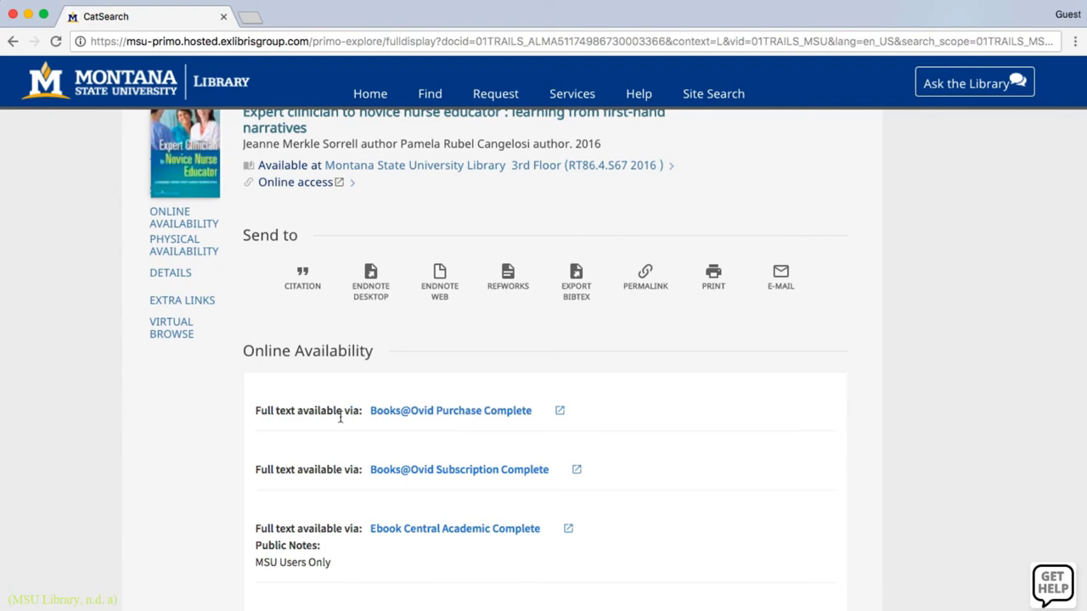
Request a hold on the print copy and review the book's details, WorldCat links and Virtual Browse shelf
{"action": "scroll", "coordinate": [334, 444], "scroll_direction": "down", "scroll_amount": 5}
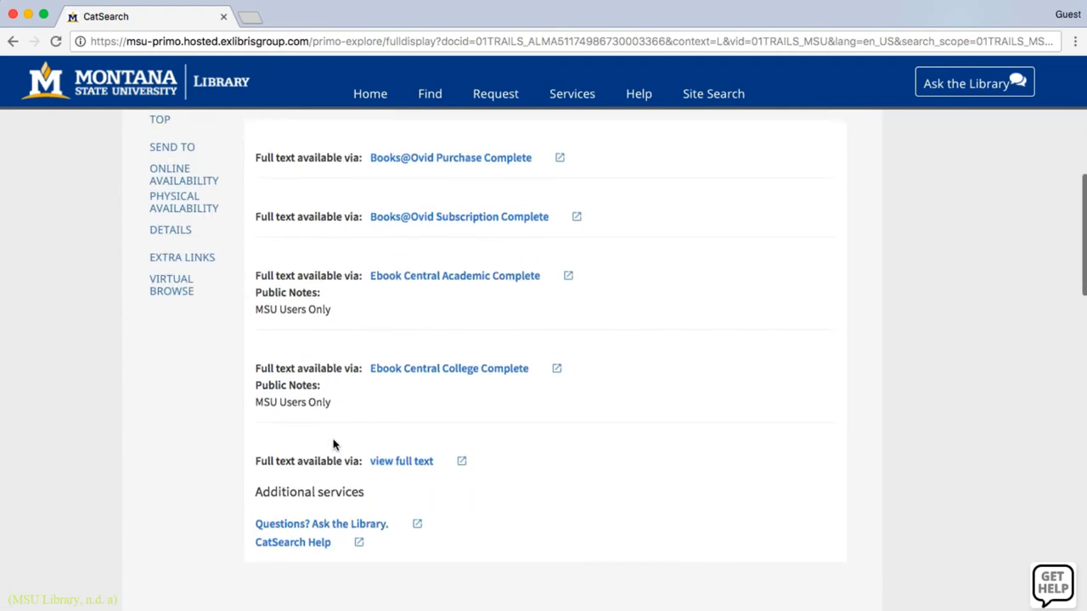
{"action": "scroll", "coordinate": [334, 444], "scroll_direction": "up", "scroll_amount": 2}
{"action": "scroll", "coordinate": [335, 446], "scroll_direction": "down", "scroll_amount": 5}
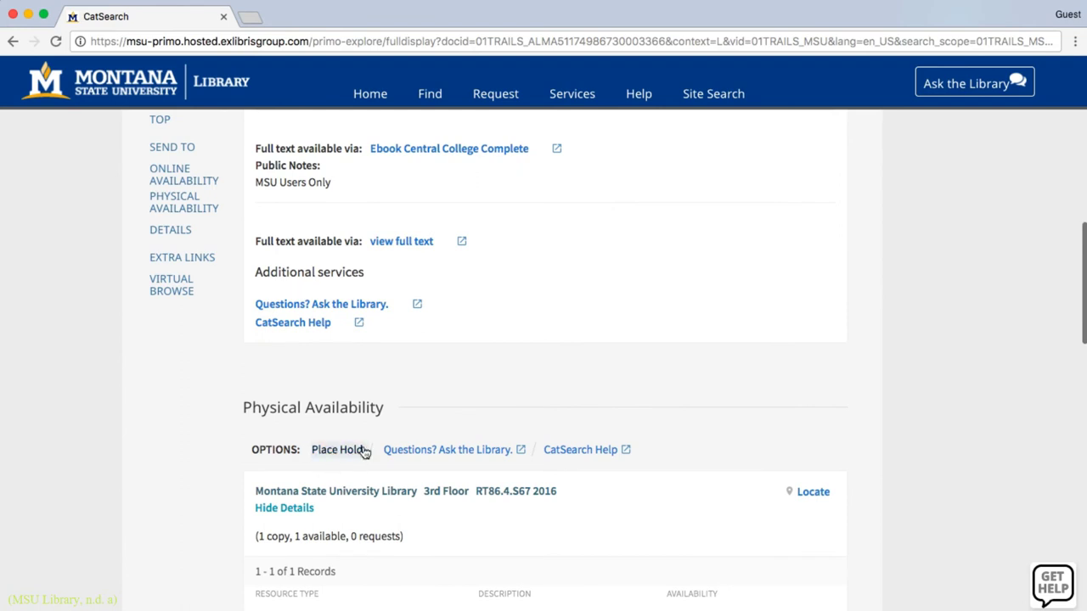
{"action": "left_click", "coordinate": [312, 453]}
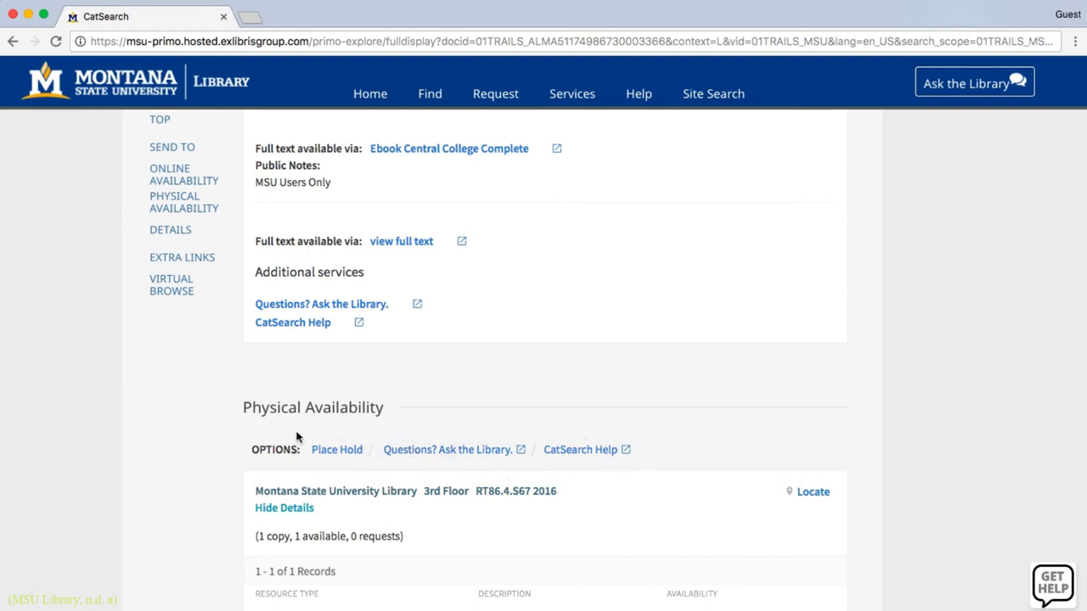
{"action": "scroll", "coordinate": [242, 440], "scroll_direction": "down", "scroll_amount": 1}
{"action": "scroll", "coordinate": [242, 440], "scroll_direction": "down", "scroll_amount": 1}
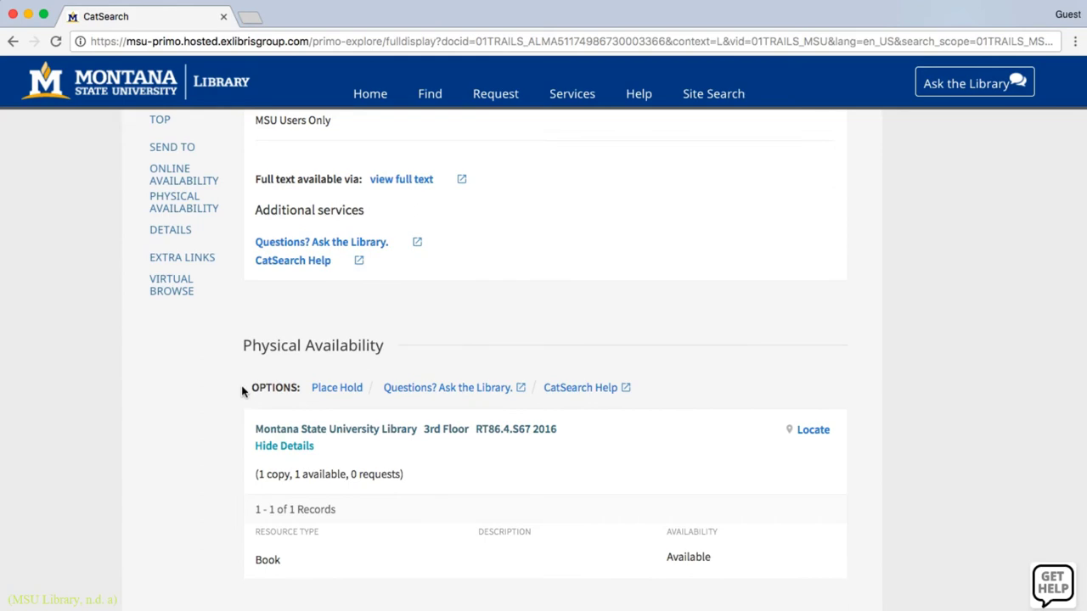
{"action": "scroll", "coordinate": [243, 391], "scroll_direction": "down", "scroll_amount": 10}
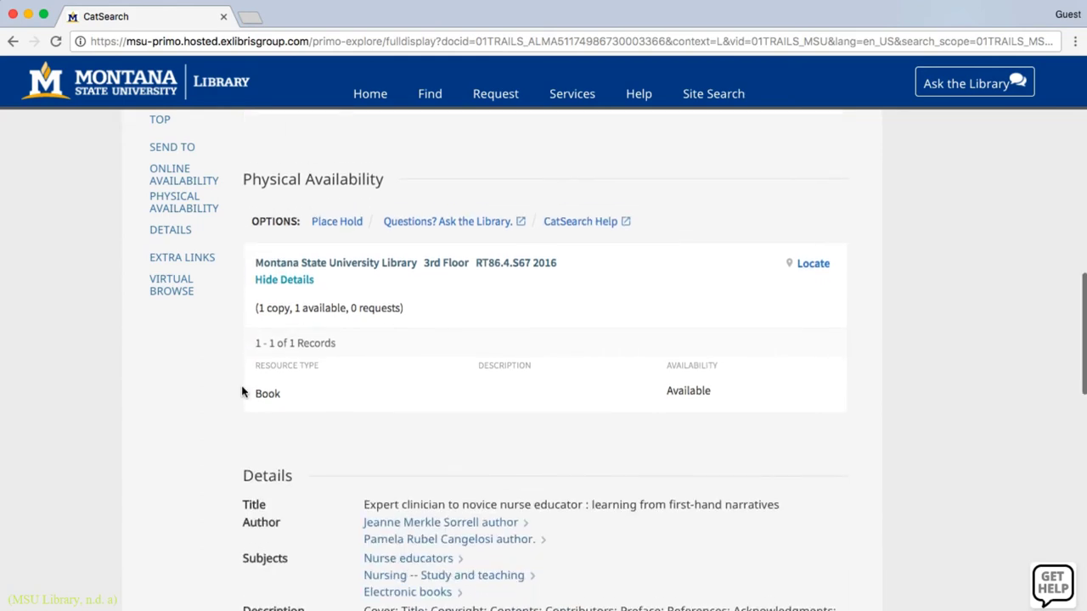
{"action": "scroll", "coordinate": [242, 392], "scroll_direction": "down", "scroll_amount": 5}
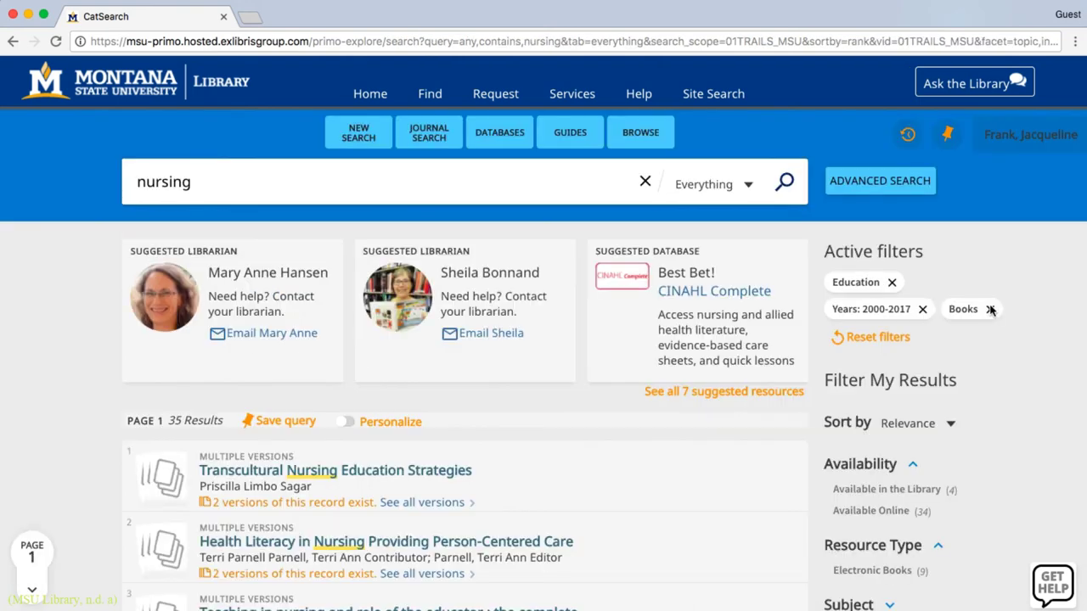
Back in the nursing results, filter to Articles and open 'Nursing: Tools for the Selection of Library Resources'
{"action": "left_click", "coordinate": [990, 310]}
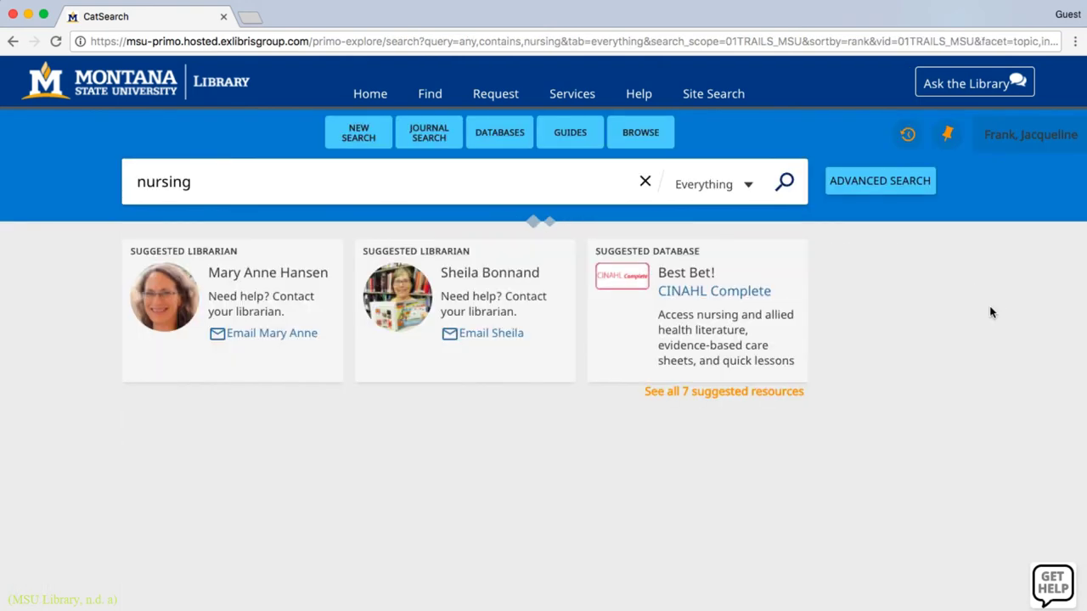
{"action": "scroll", "coordinate": [993, 379], "scroll_direction": "down", "scroll_amount": 3}
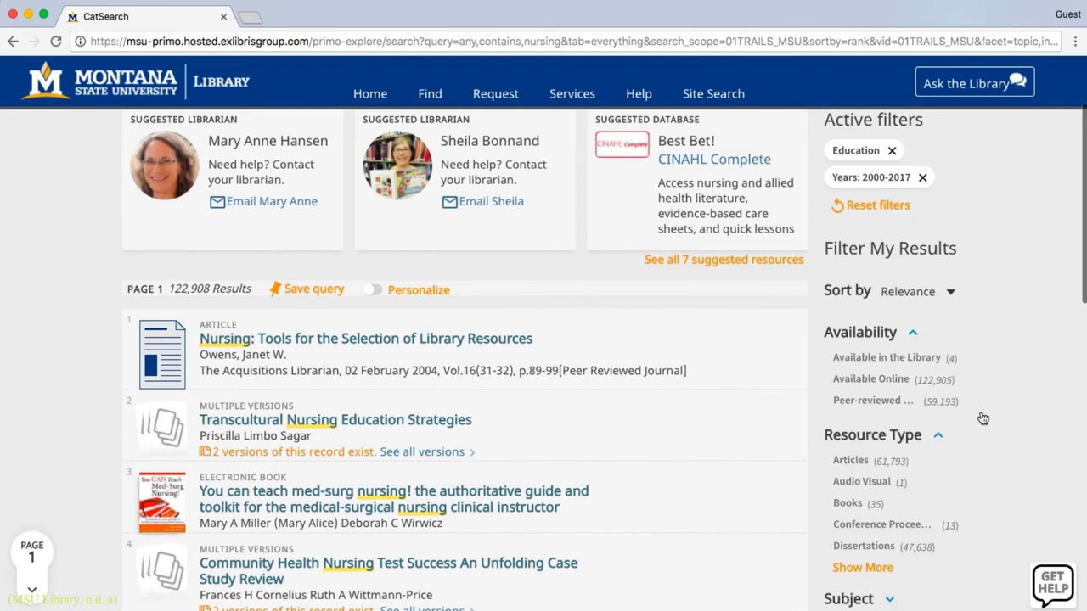
{"action": "left_click", "coordinate": [860, 465]}
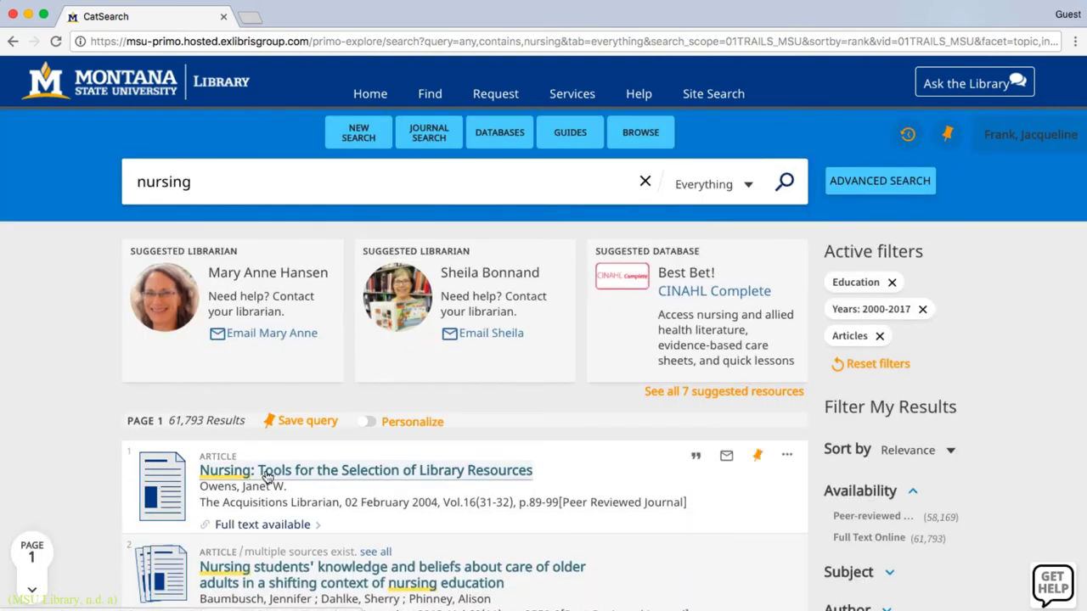
{"action": "scroll", "coordinate": [266, 476], "scroll_direction": "down", "scroll_amount": 5}
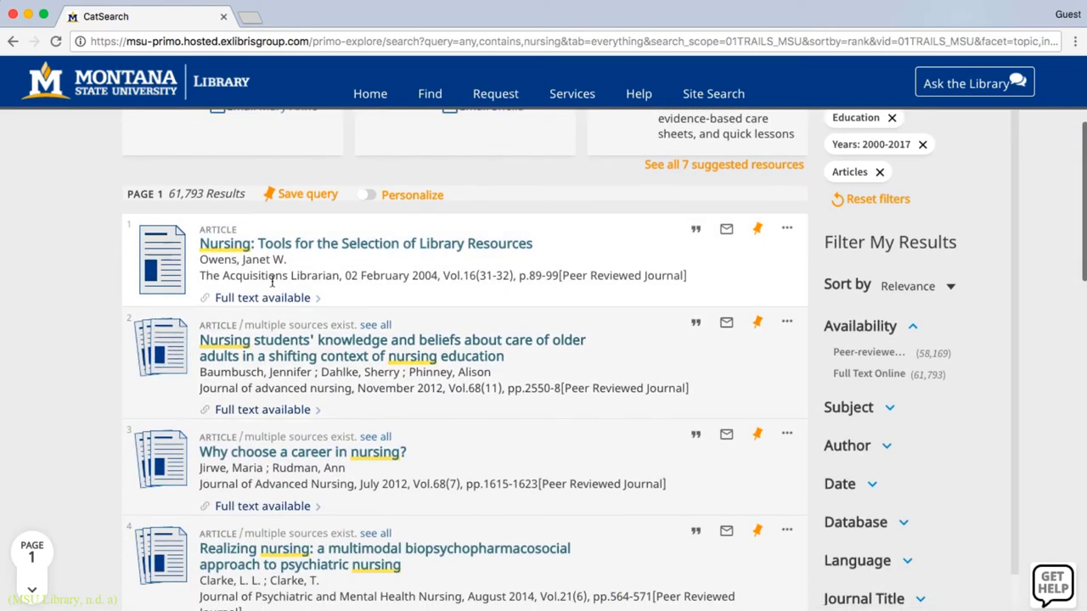
{"action": "left_click", "coordinate": [271, 245]}
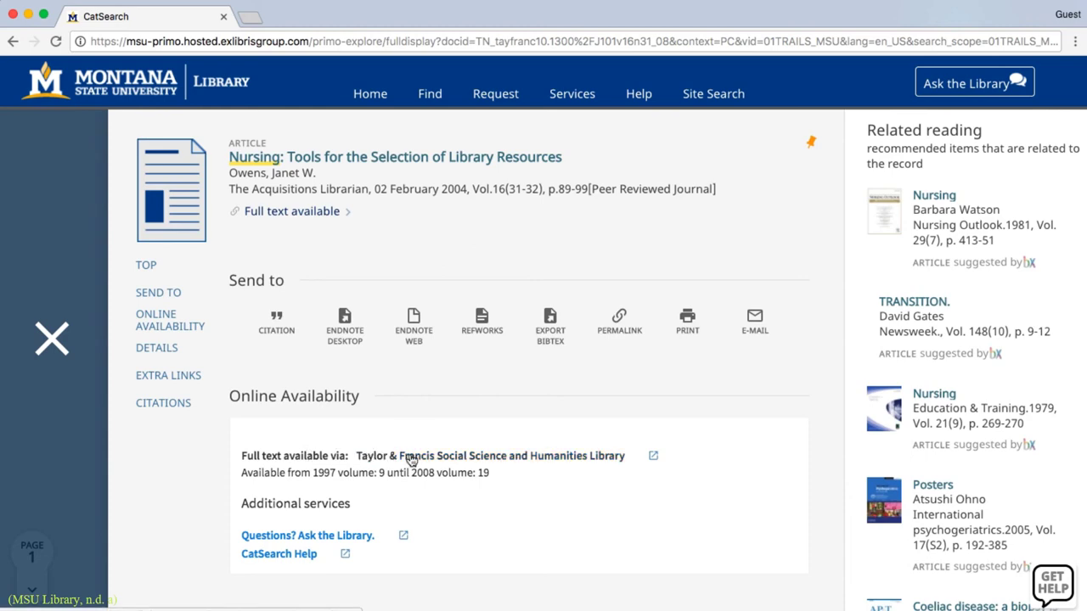
Open the article's full text from the Taylor & Francis Social Science and Humanities Library link
{"action": "left_click", "coordinate": [411, 459]}
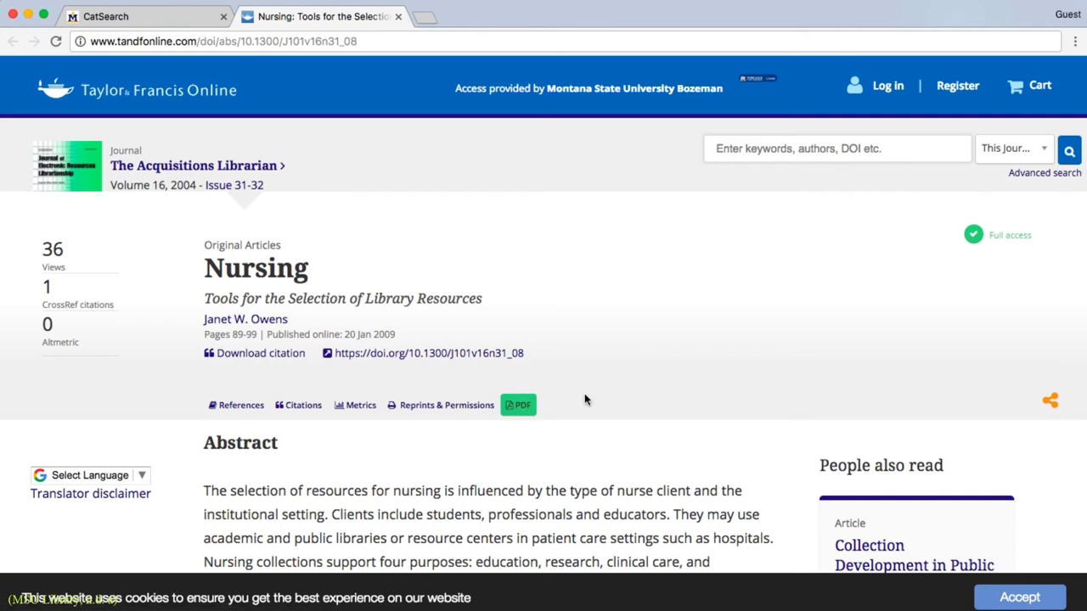
Close the Taylor & Francis article tab to return to the CatSearch nursing results
{"action": "key", "text": "super+w"}
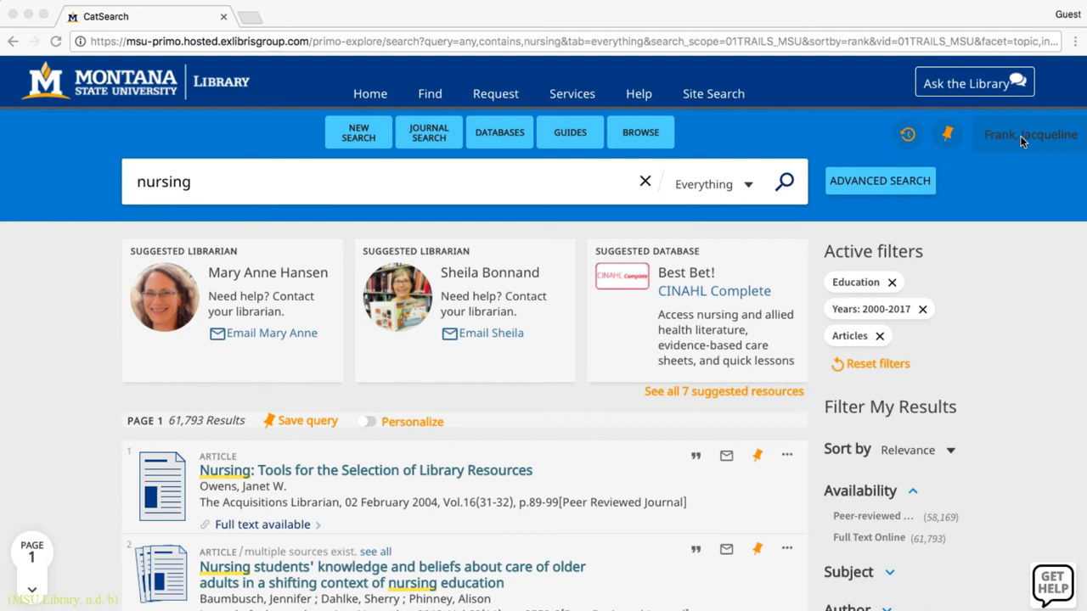
Pin nursing results 1 and 2, save the nursing query, and open My Favorites
{"action": "left_click", "coordinate": [756, 457]}
{"action": "left_click", "coordinate": [757, 458]}
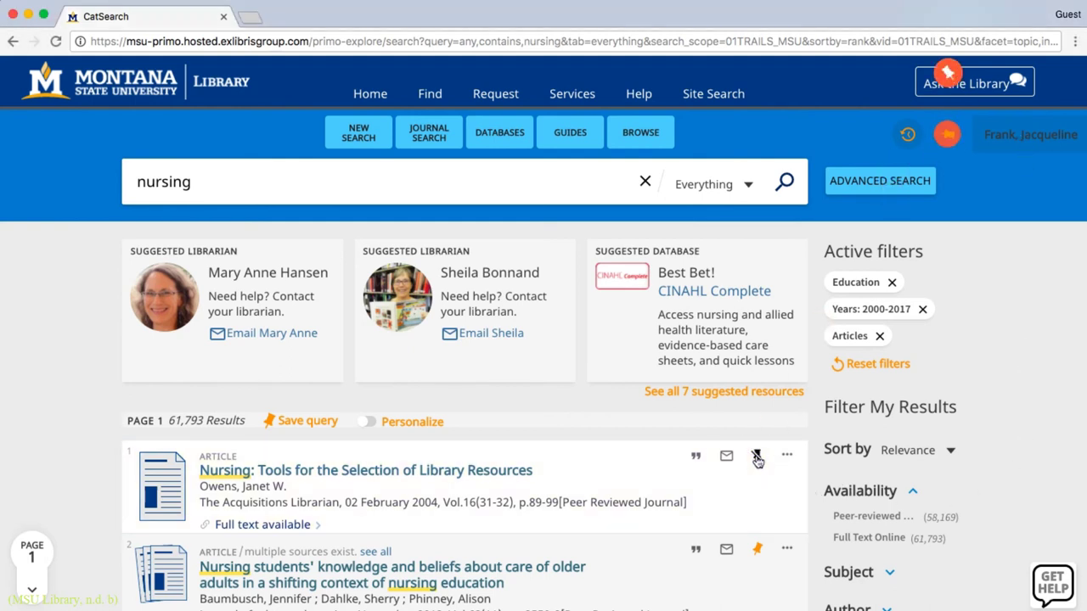
{"action": "left_click", "coordinate": [757, 550]}
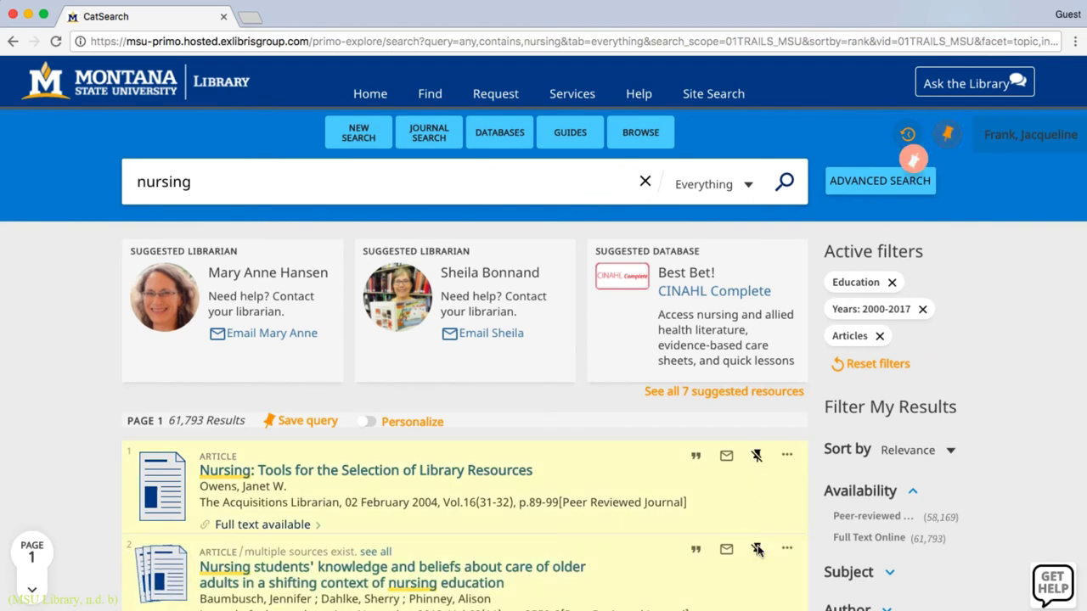
{"action": "left_click", "coordinate": [324, 427]}
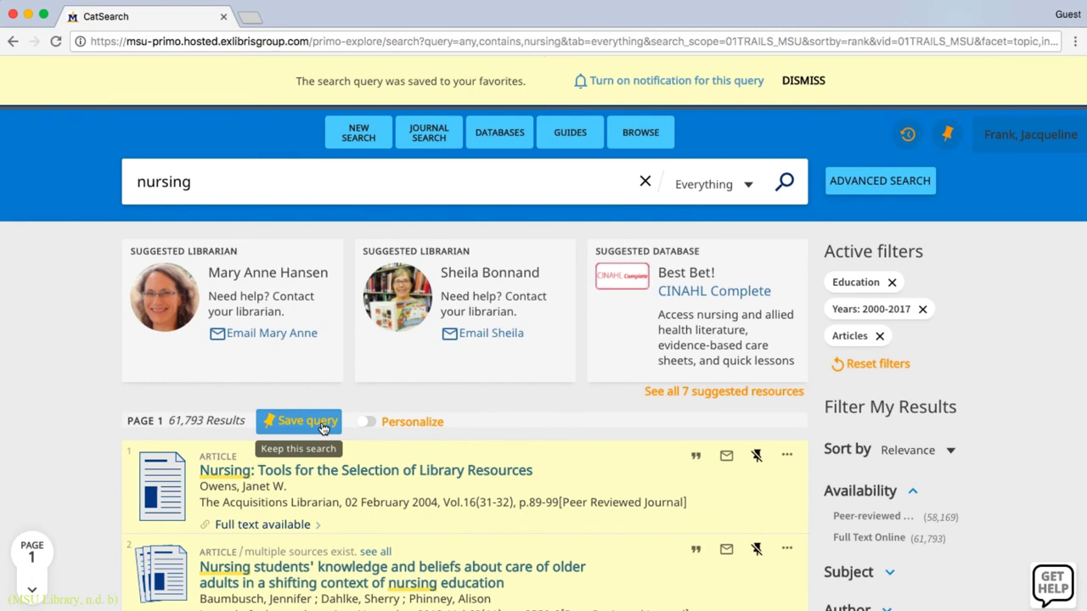
{"action": "left_click", "coordinate": [949, 136]}
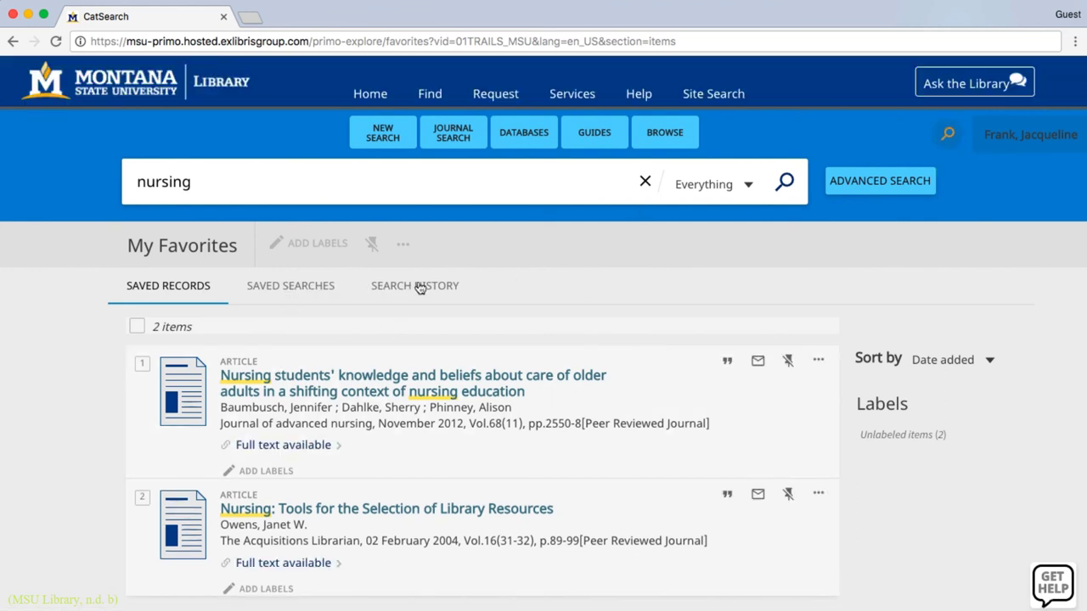
Add the label NRSG 477 to the first saved article in My Favorites
{"action": "left_click", "coordinate": [278, 472]}
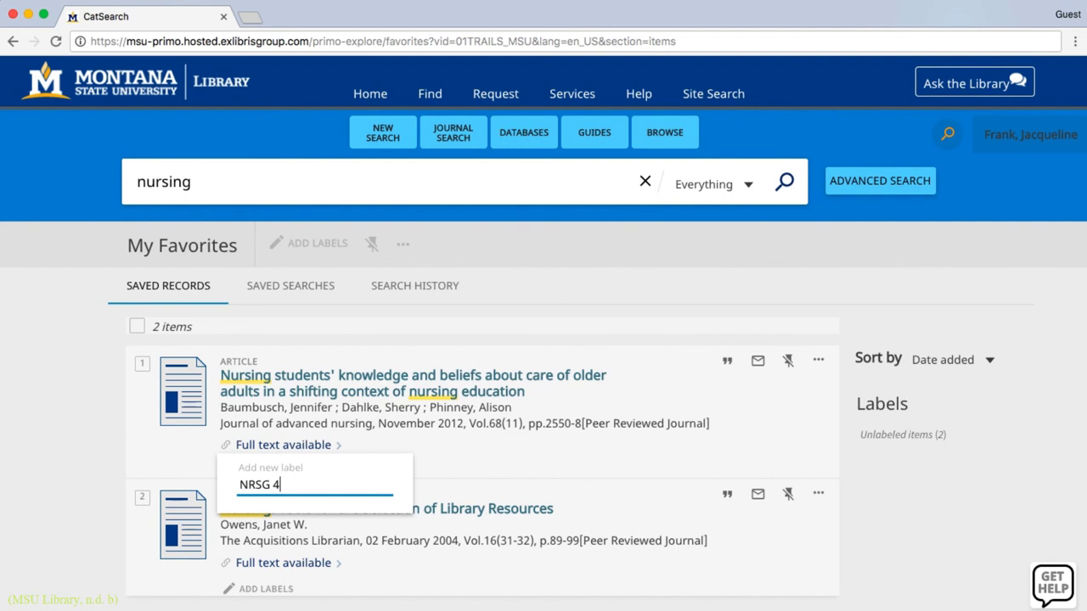
{"action": "key", "text": "Return"}
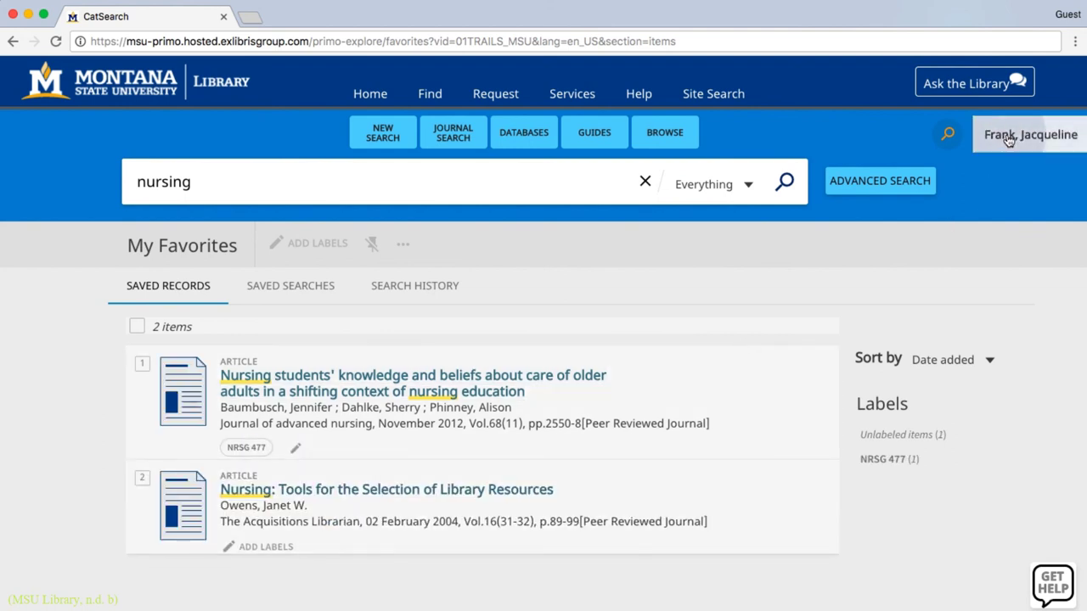
Go to My Account from the user-name menu in the header
{"action": "mouse_move", "coordinate": [1008, 140]}
{"action": "left_click", "coordinate": [839, 134]}
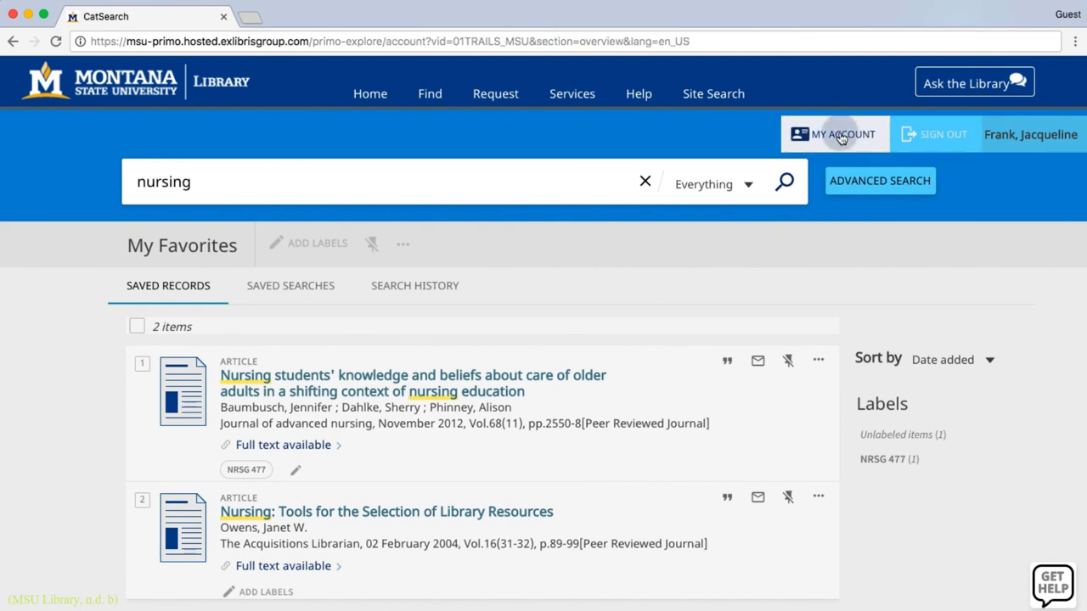